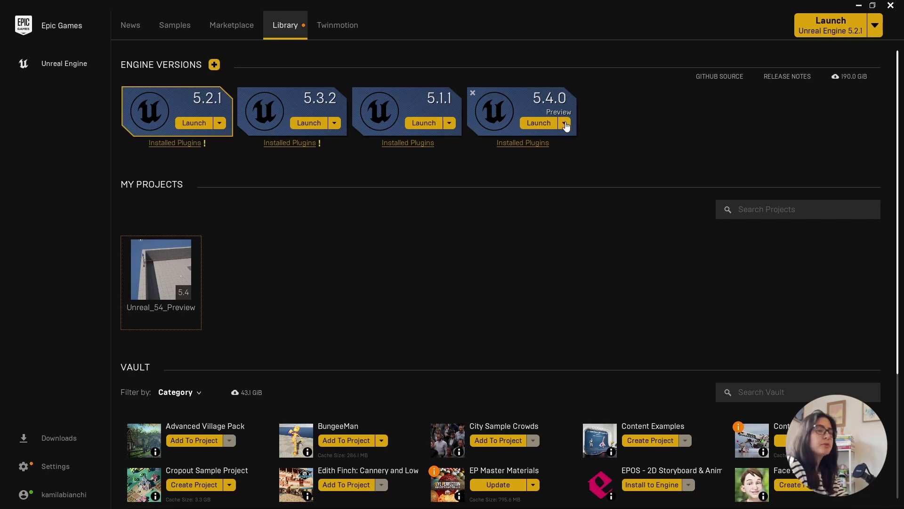
# Review the 5.4.0 Preview installation options and target platforms, then close them
pyautogui.click(565, 123)
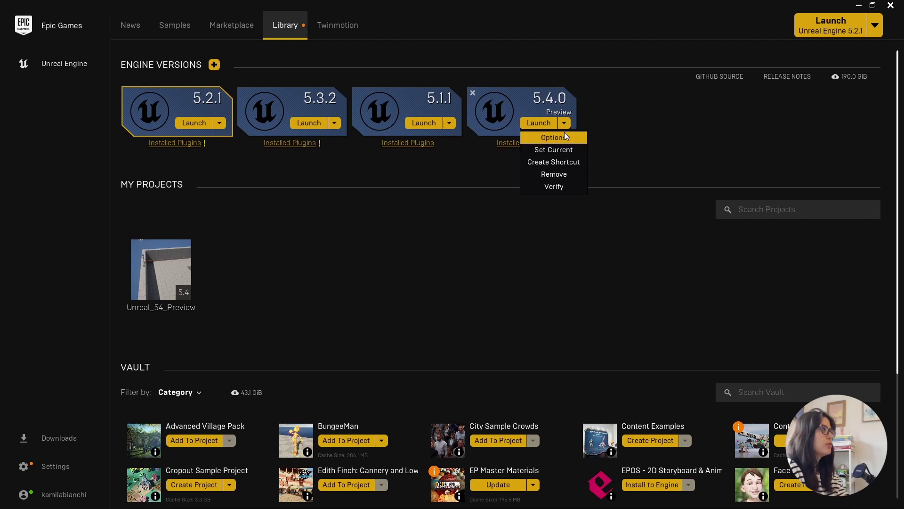
pyautogui.click(560, 143)
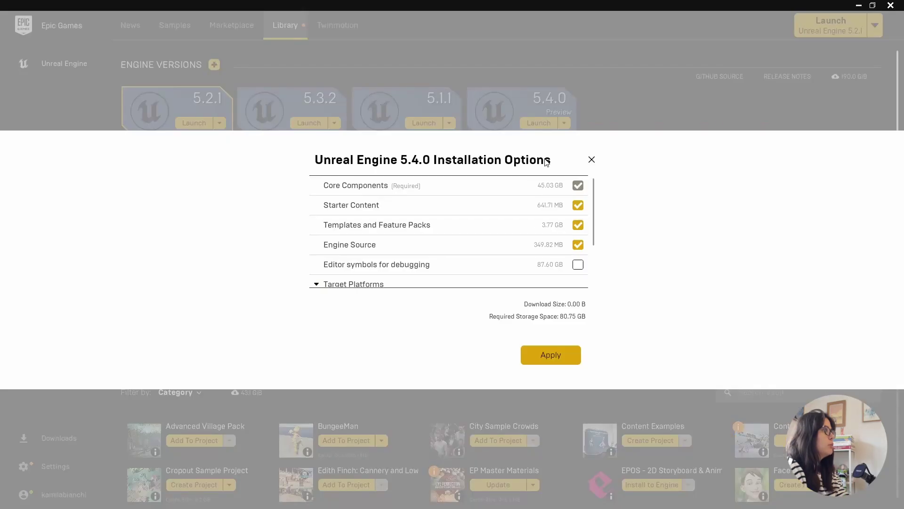
pyautogui.scroll(-3, 594, 219)
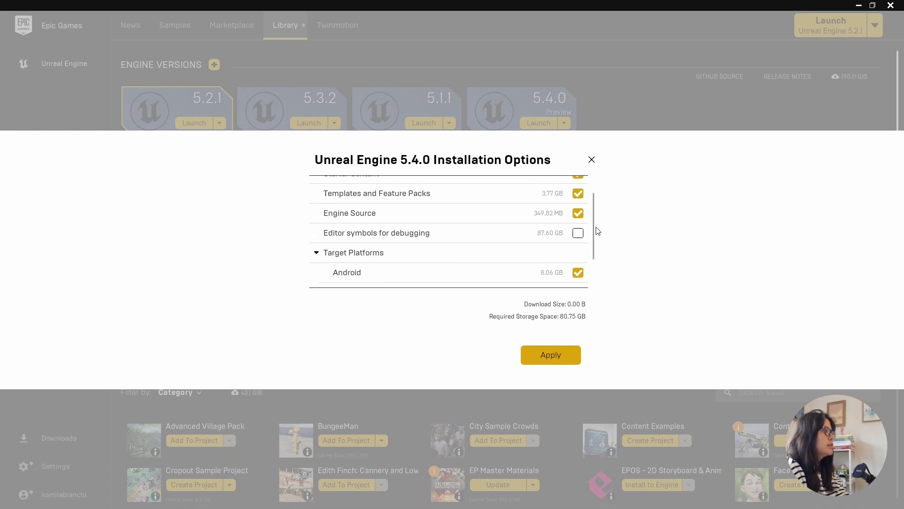
pyautogui.scroll(3, 510, 211)
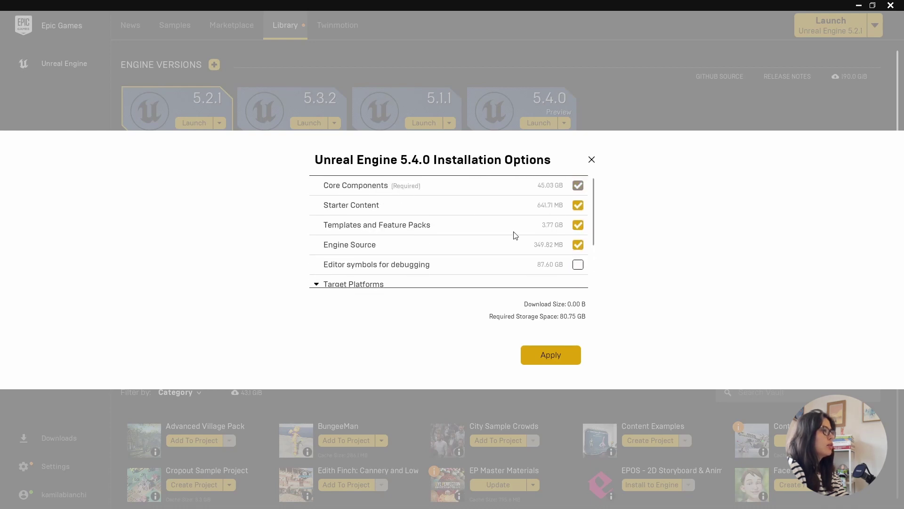
pyautogui.scroll(-3, 519, 245)
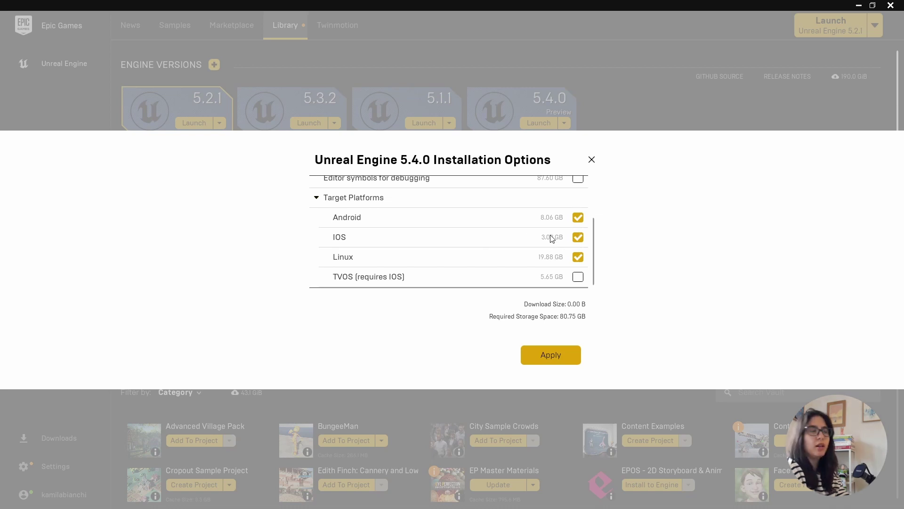
pyautogui.click(591, 161)
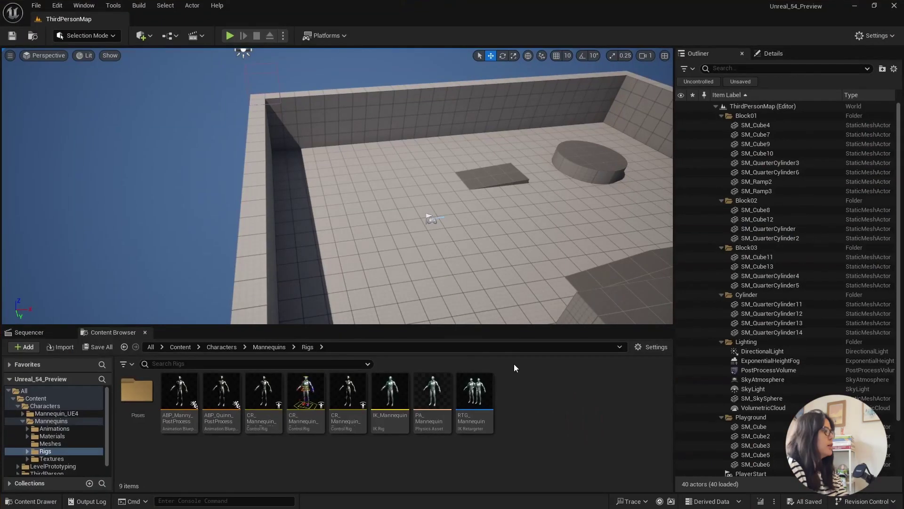
# Raise the viewport/Content Browser splitter so the Mannequin Rigs assets get more room
pyautogui.moveTo(416, 324); pyautogui.dragTo(416, 283)
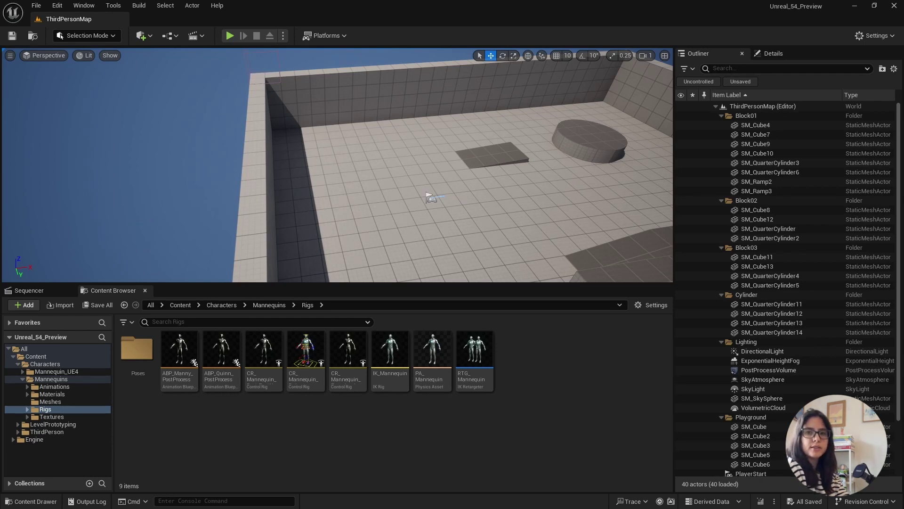
# Set the Windows mouse pointer style to Black and close Settings
pyautogui.hotkey('alt', 'Tab')
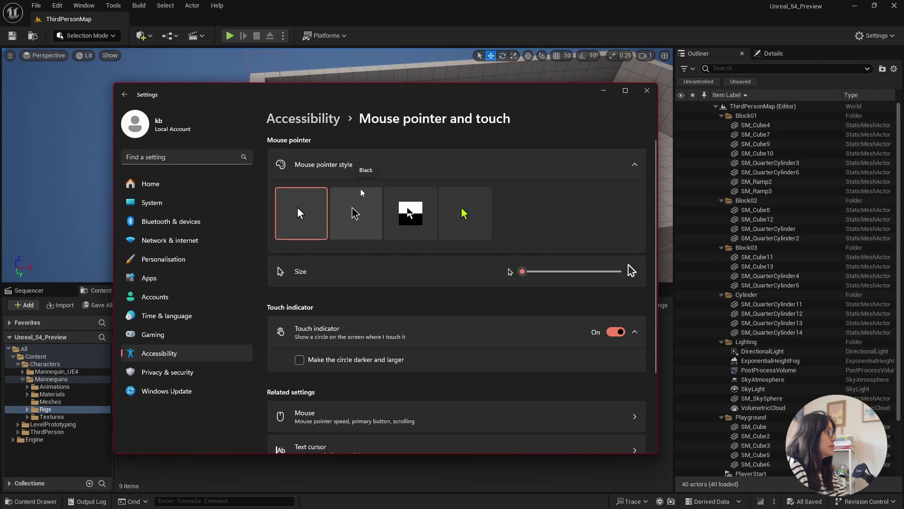
pyautogui.click(355, 215)
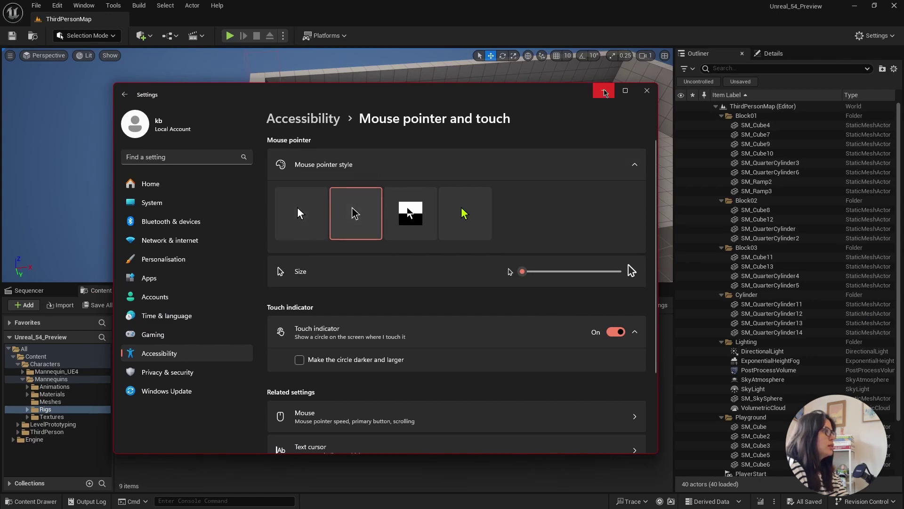
pyautogui.click(647, 91)
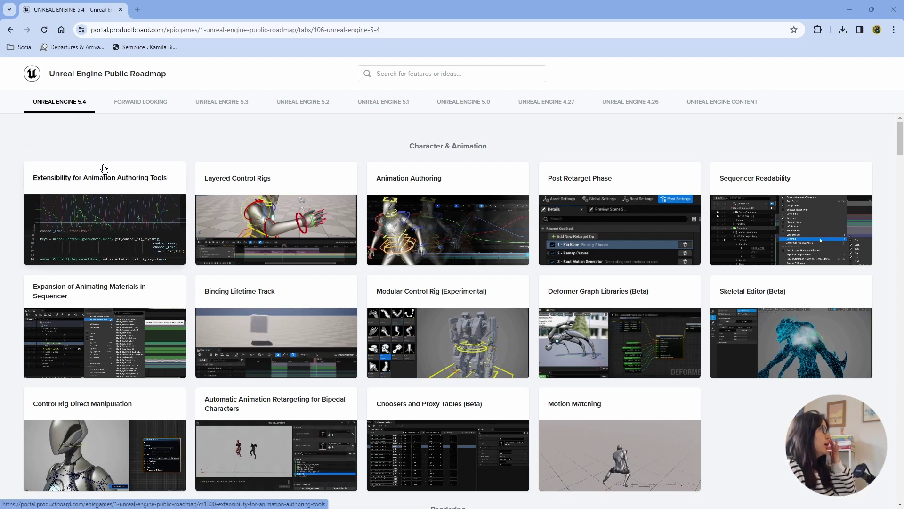
# Browse the Forward Looking roadmap, then return to the Unreal Engine 5.4 roadmap
pyautogui.click(138, 104)
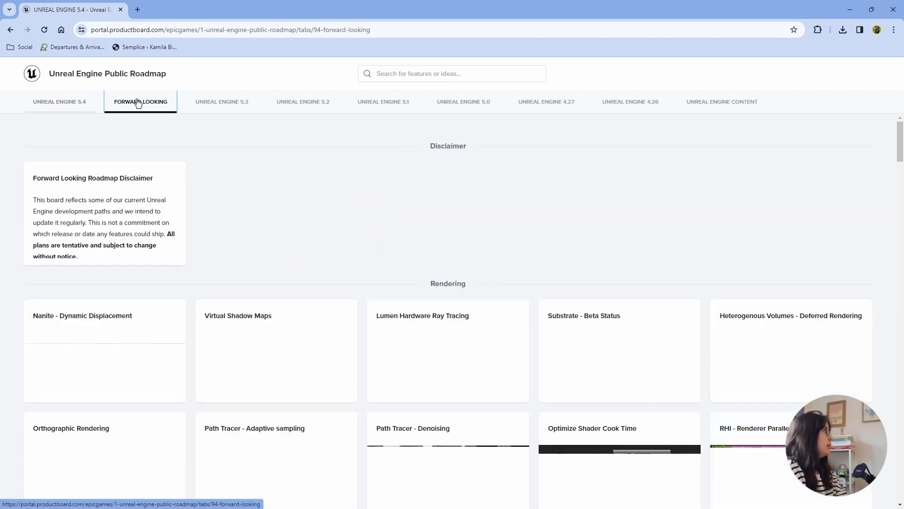
pyautogui.scroll(-4, 336, 234)
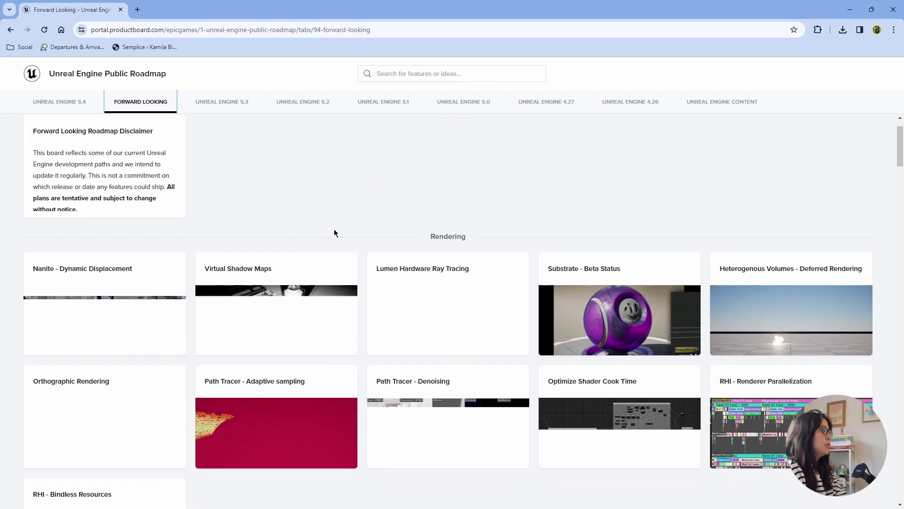
pyautogui.scroll(-13, 337, 236)
pyautogui.scroll(-2, 348, 255)
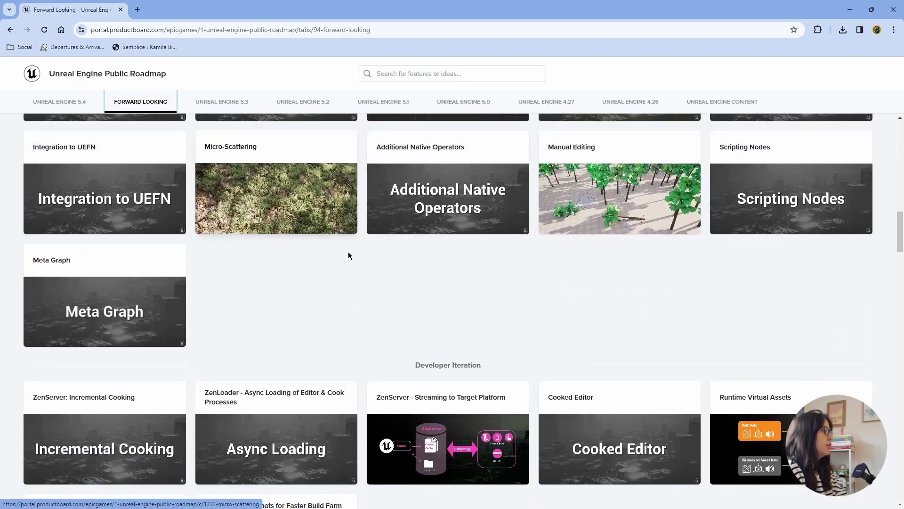
pyautogui.scroll(19, 330, 254)
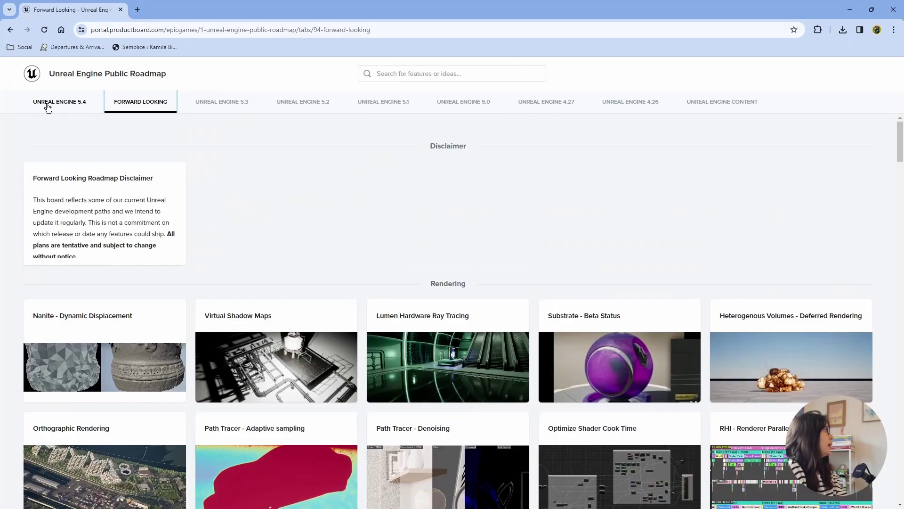
pyautogui.click(50, 102)
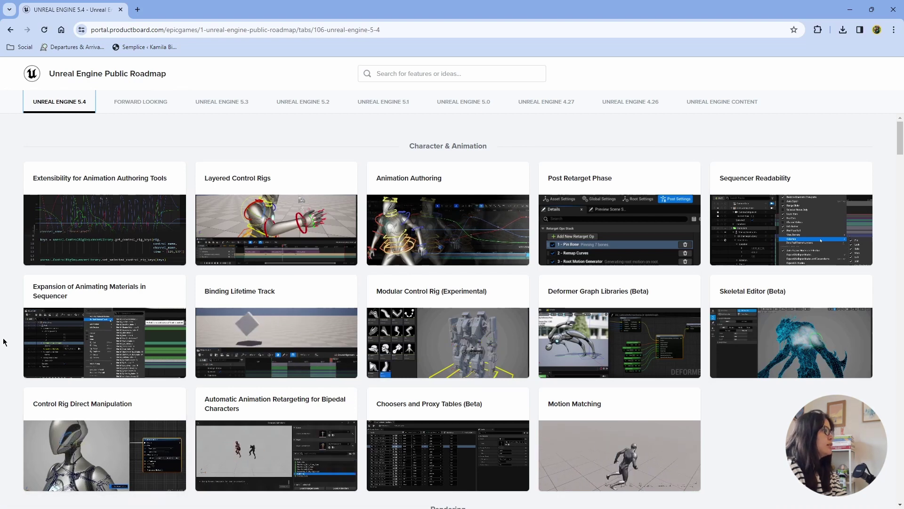
# Open the Layered Control Rigs details, rate it Critical, and close the details
pyautogui.click(265, 231)
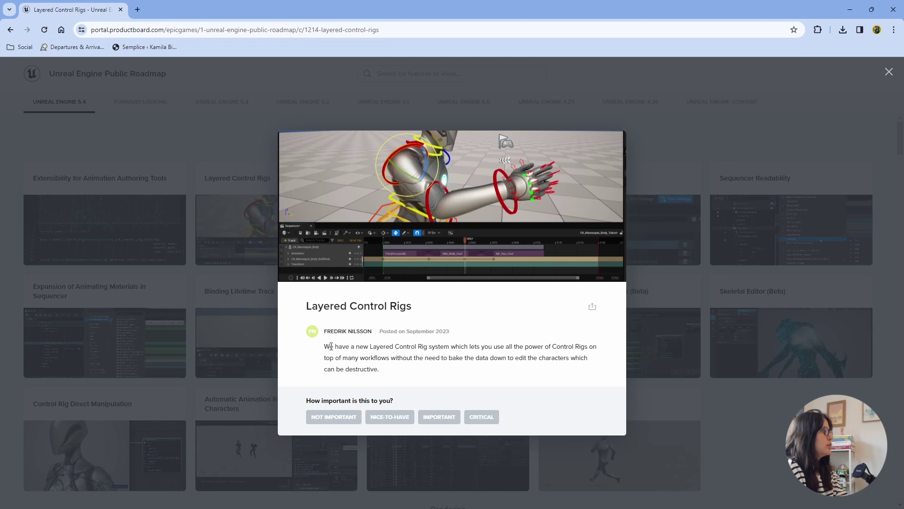
pyautogui.moveTo(331, 347); pyautogui.dragTo(419, 377)
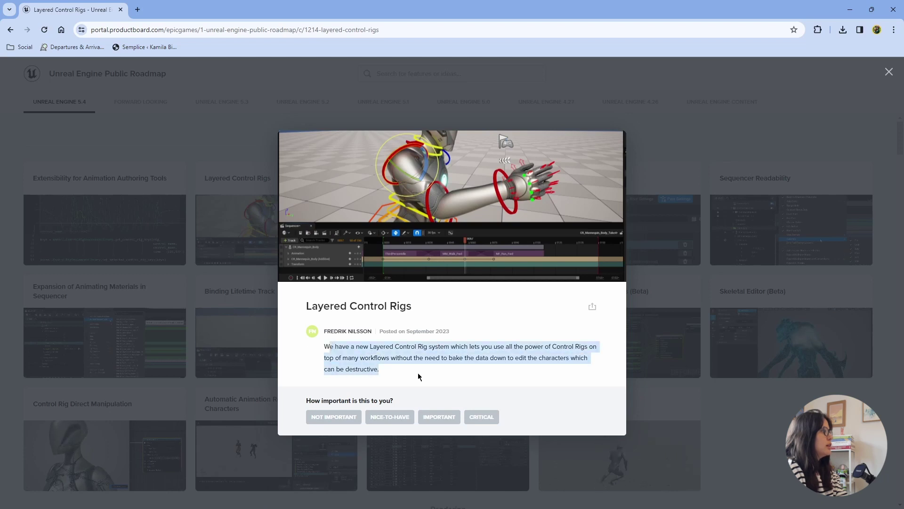
pyautogui.click(469, 344)
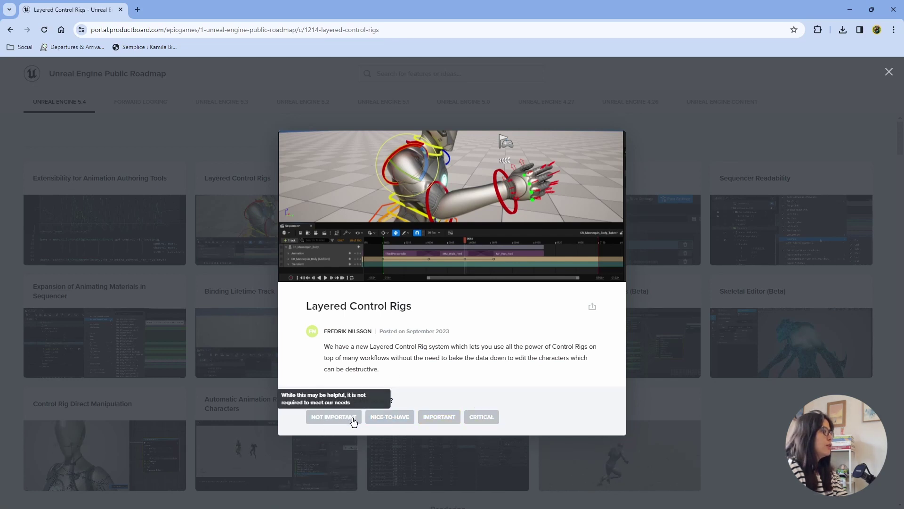
pyautogui.click(440, 419)
pyautogui.click(477, 418)
pyautogui.click(690, 406)
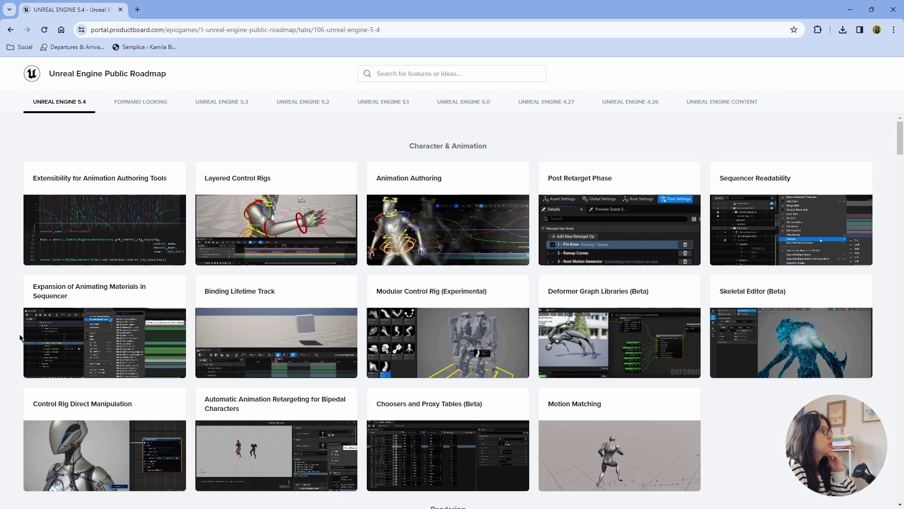
# Scroll down the 5.4 roadmap, then drag back up to the Character & Animation section
pyautogui.scroll(-9, 360, 369)
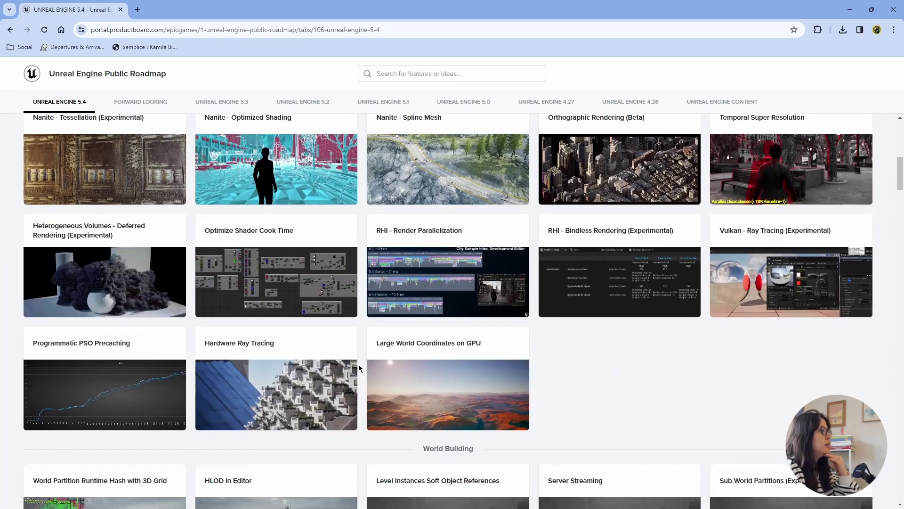
pyautogui.scroll(-1, 358, 366)
pyautogui.scroll(10, 366, 366)
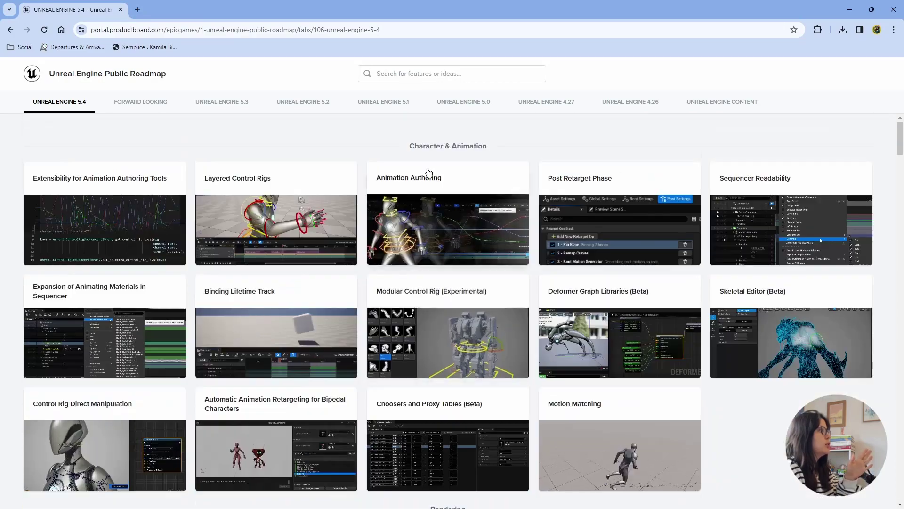
pyautogui.scroll(-9, 447, 238)
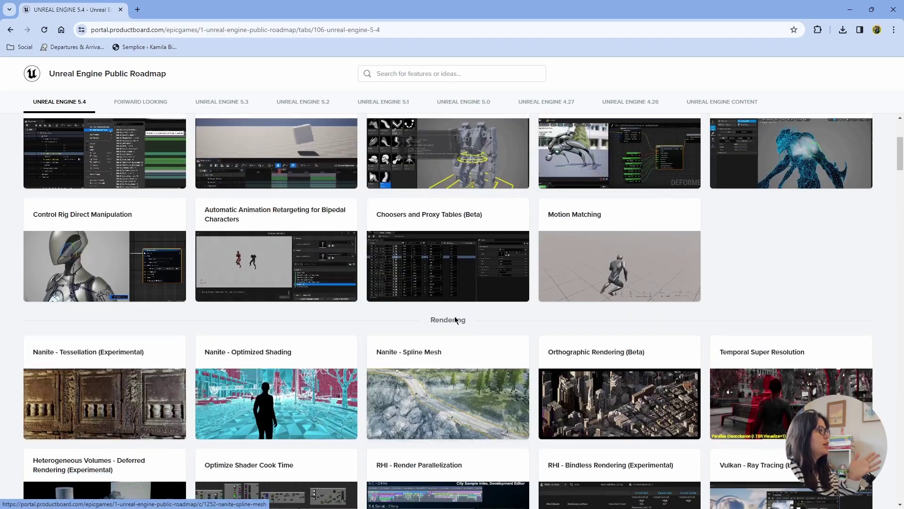
pyautogui.scroll(-13, 456, 360)
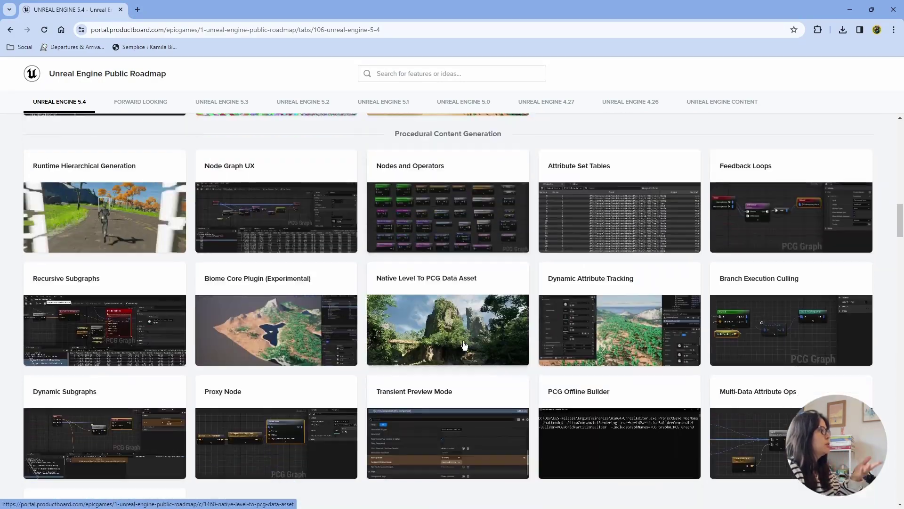
pyautogui.scroll(-12, 463, 341)
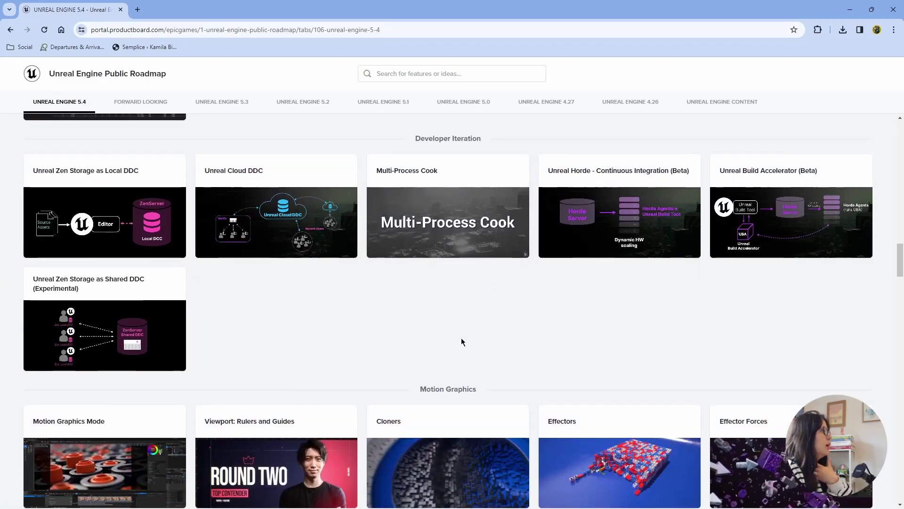
pyautogui.scroll(-7, 464, 345)
pyautogui.scroll(-20, 464, 350)
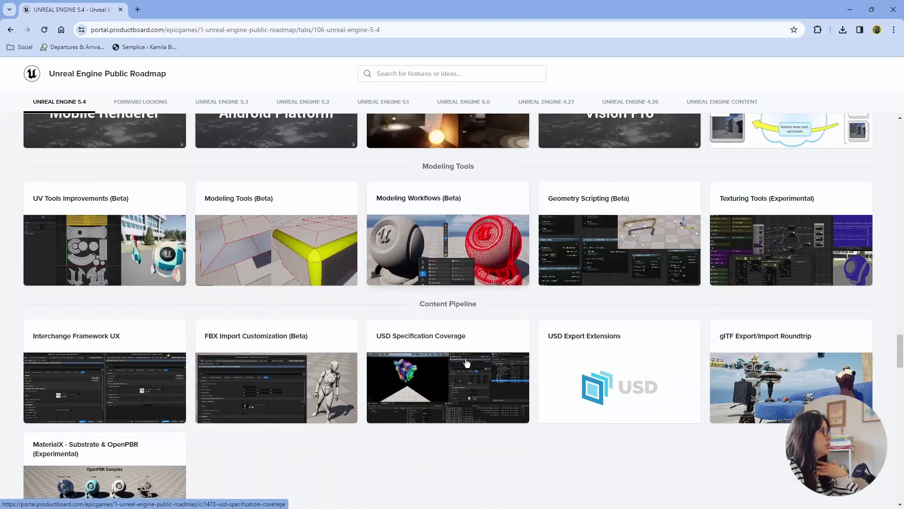
pyautogui.scroll(3, 464, 353)
pyautogui.scroll(-14, 466, 354)
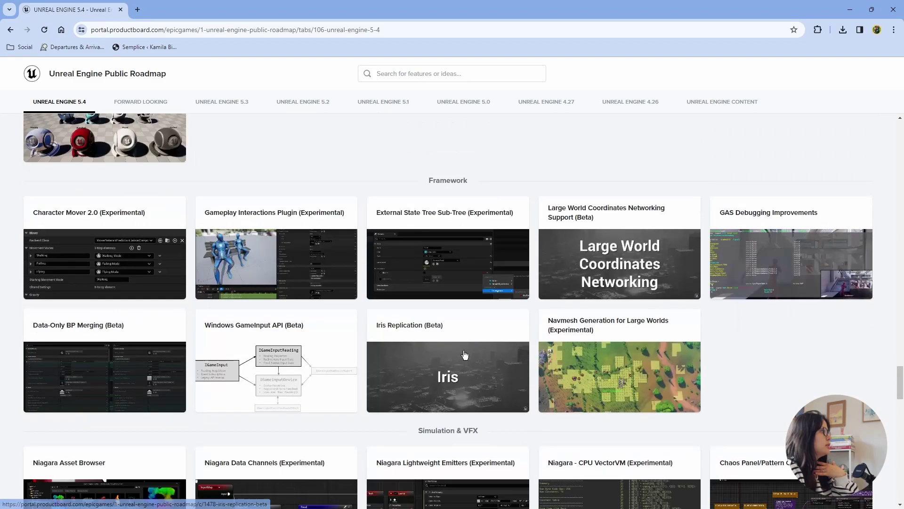
pyautogui.scroll(-11, 467, 354)
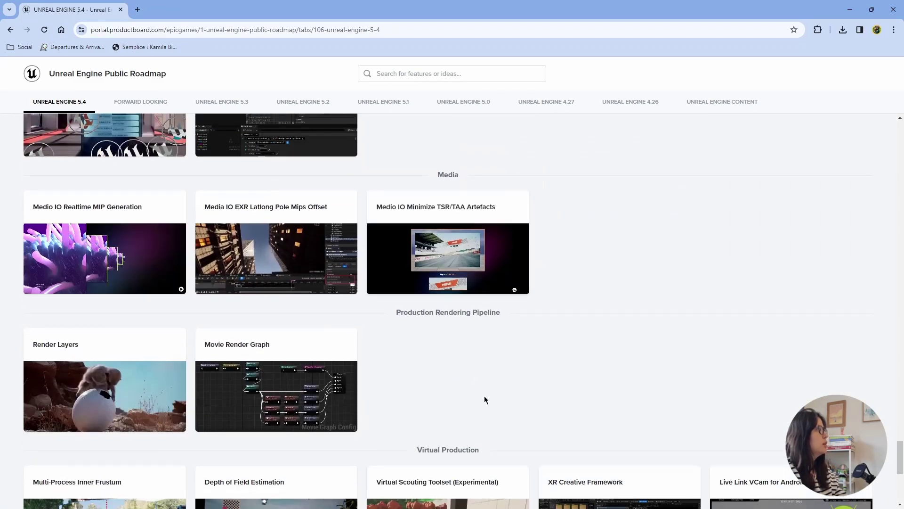
pyautogui.scroll(-5, 478, 400)
pyautogui.scroll(-2, 492, 406)
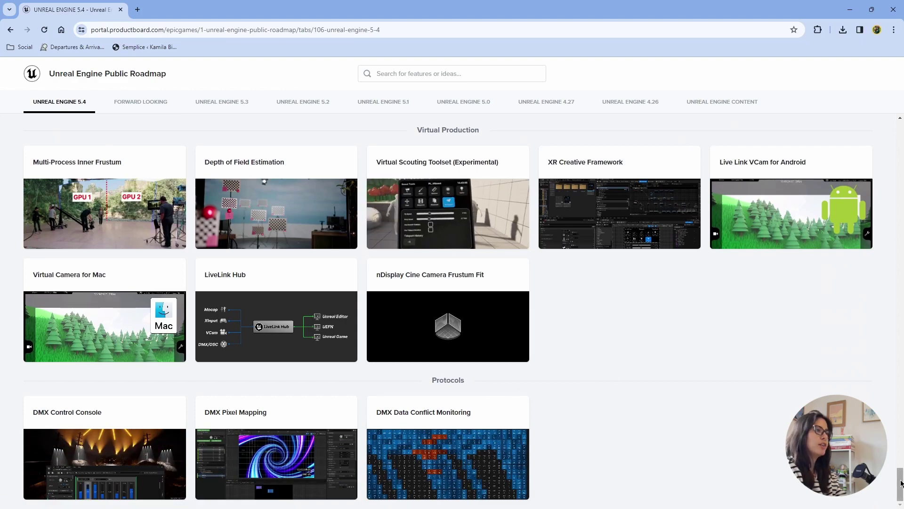
pyautogui.moveTo(900, 471); pyautogui.dragTo(893, 119)
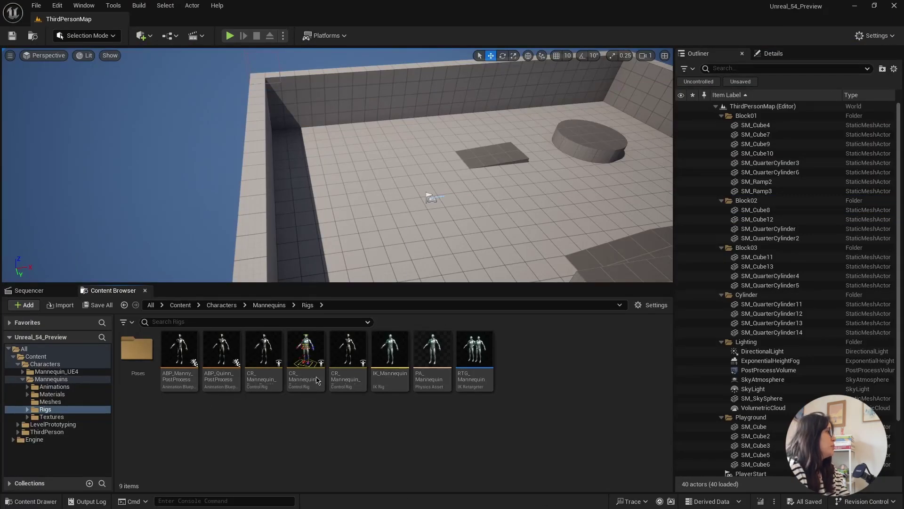
# Drop CR_Mannequin_Body into the level and frame the whole mannequin in the viewport
pyautogui.moveTo(305, 379)
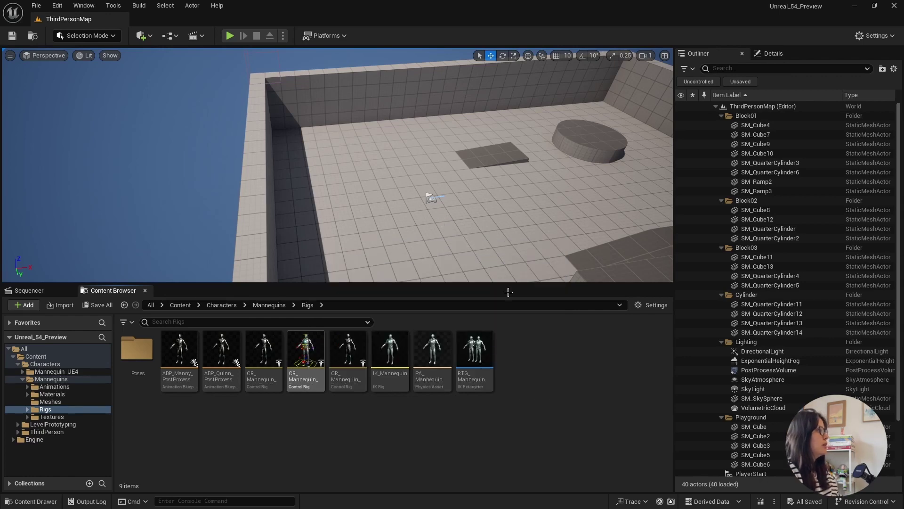
pyautogui.moveTo(508, 292); pyautogui.dragTo(497, 266)
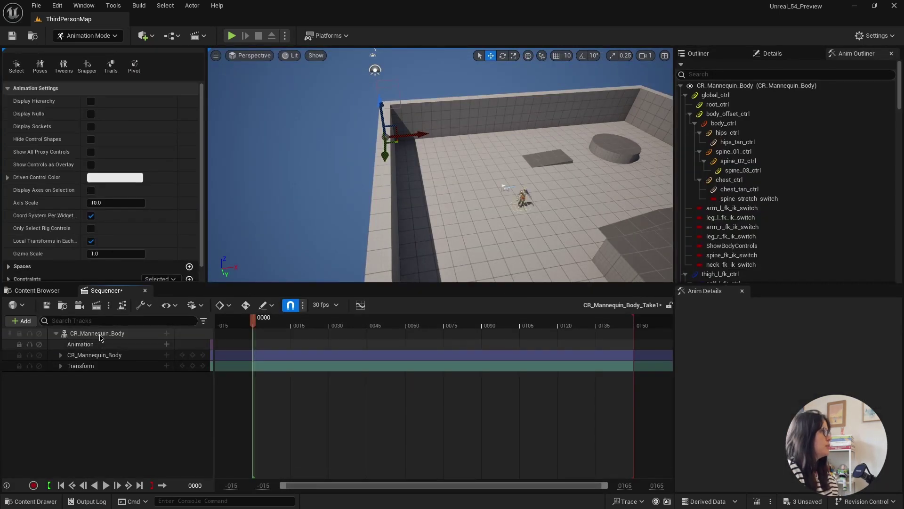
pyautogui.click(514, 206)
pyautogui.click(511, 206)
pyautogui.press('f')
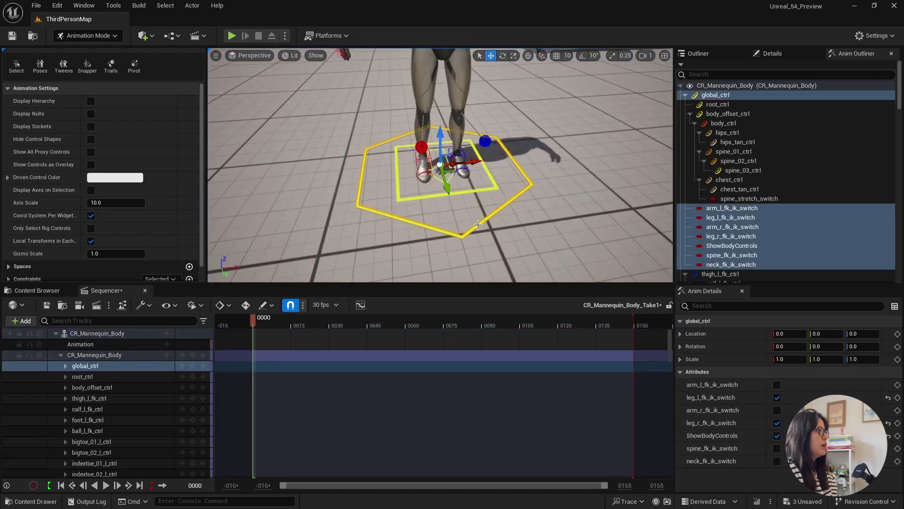
pyautogui.moveTo(545, 210); pyautogui.dragTo(546, 179, button='right')
pyautogui.scroll(2, 545, 179)
# Delete the rig's Control Rig and Transform tracks, keeping only the Animation track
pyautogui.click(88, 357)
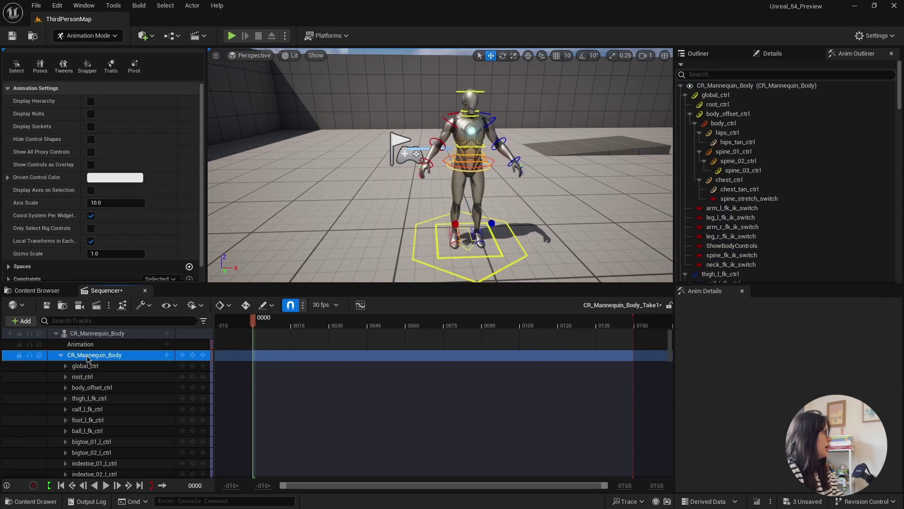
pyautogui.press('Delete')
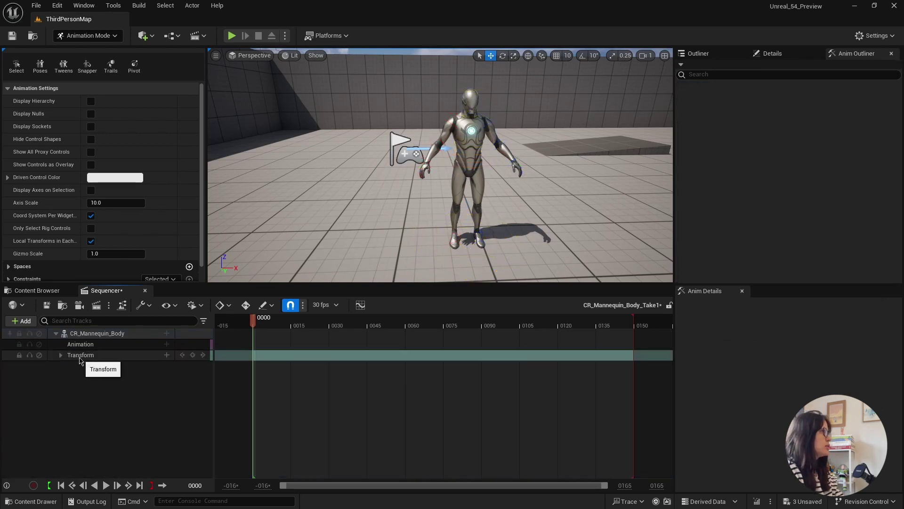
pyautogui.click(81, 355)
pyautogui.press('Delete')
pyautogui.click(104, 334)
pyautogui.click(108, 344)
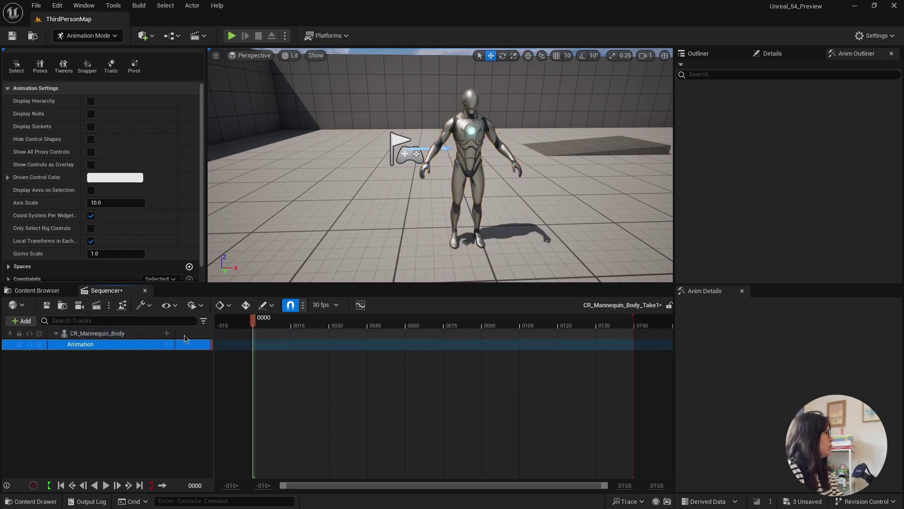
# Open and dismiss Sequencer's track filter list
pyautogui.click(203, 321)
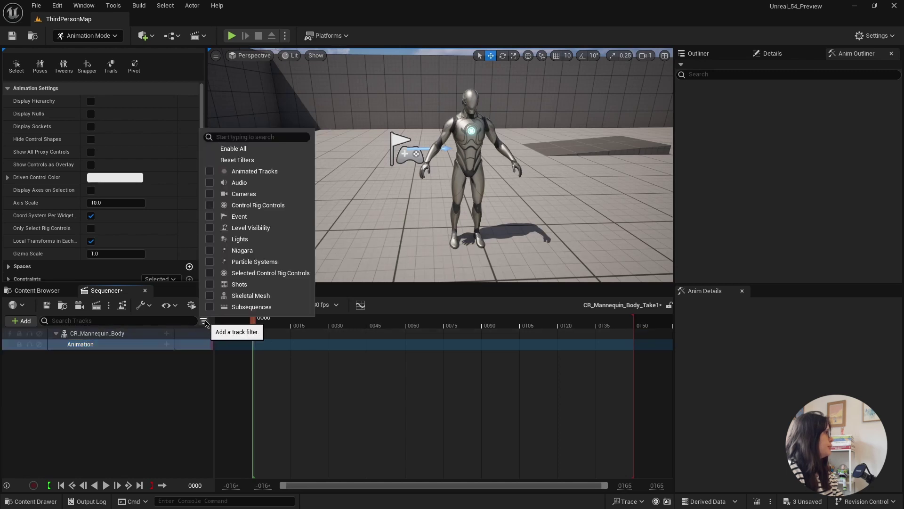
pyautogui.click(204, 321)
pyautogui.click(204, 322)
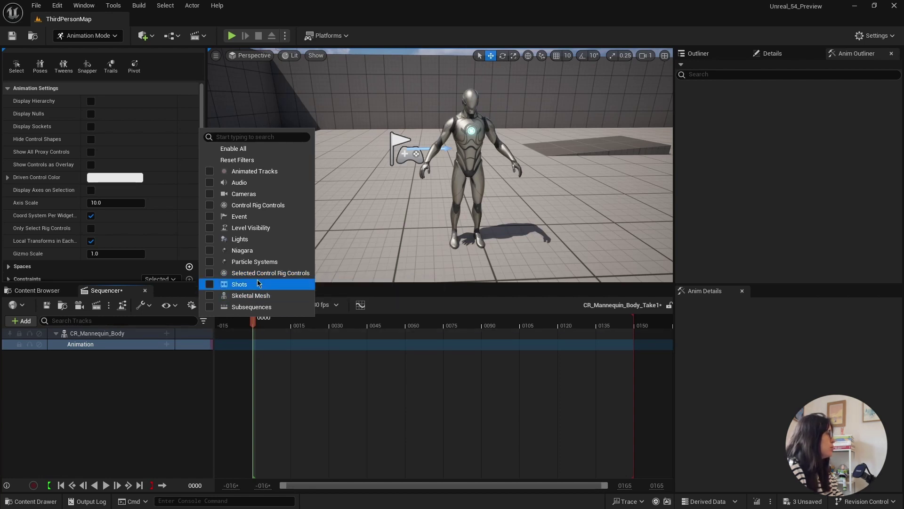
pyautogui.click(144, 356)
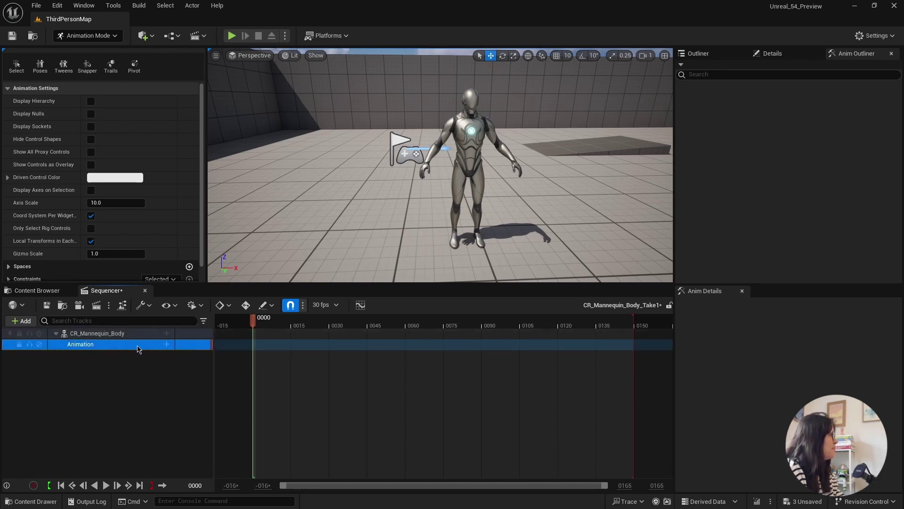
# In Sequencer's view options, show the Lock and Key Navigation columns and hide Mute
pyautogui.click(166, 306)
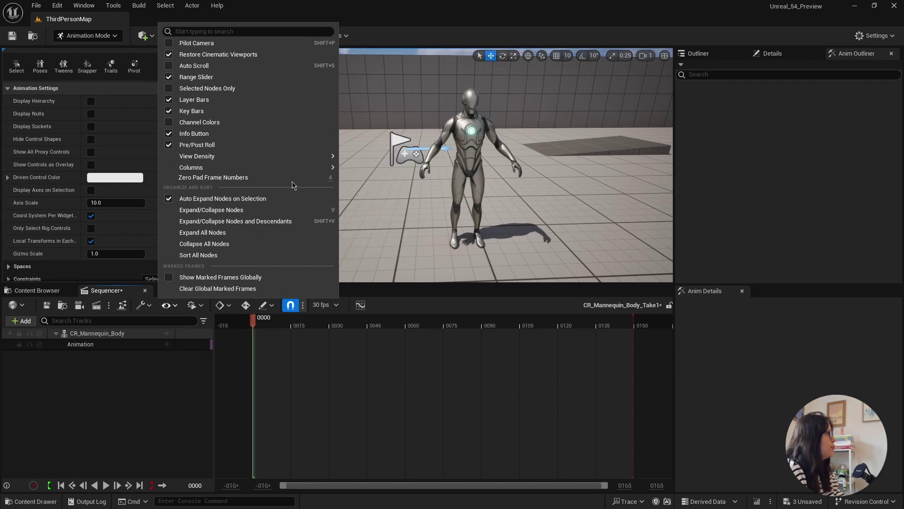
pyautogui.moveTo(294, 172)
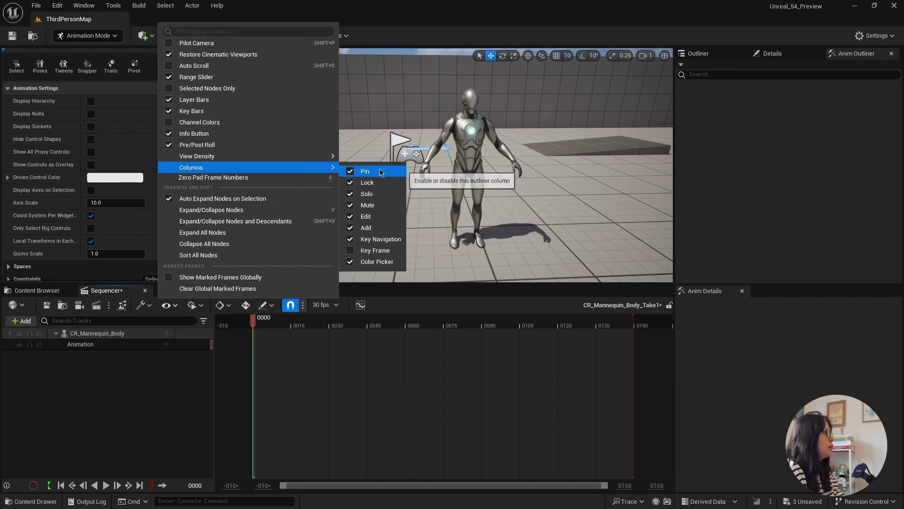
pyautogui.click(351, 186)
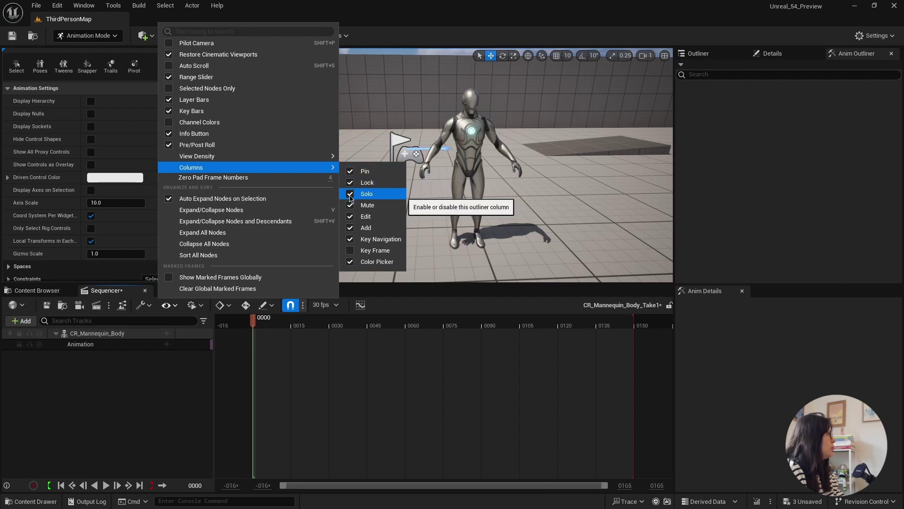
pyautogui.click(351, 206)
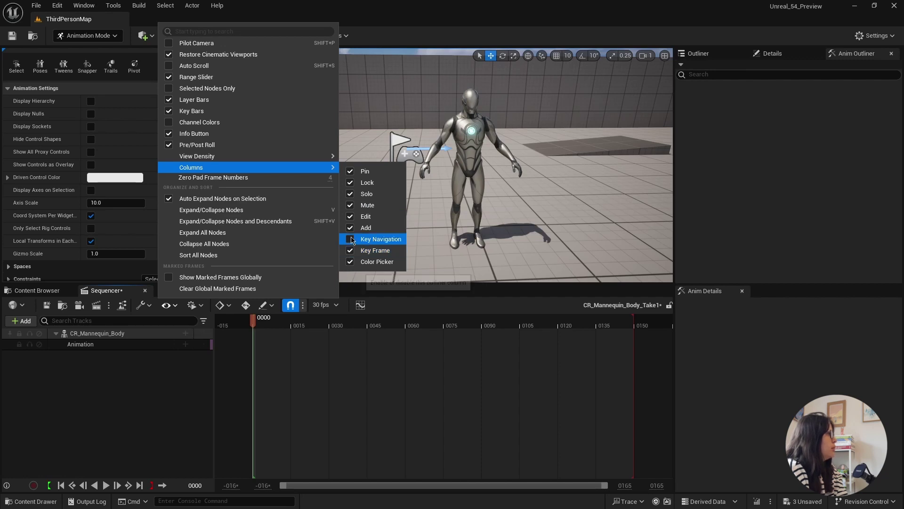
pyautogui.click(351, 241)
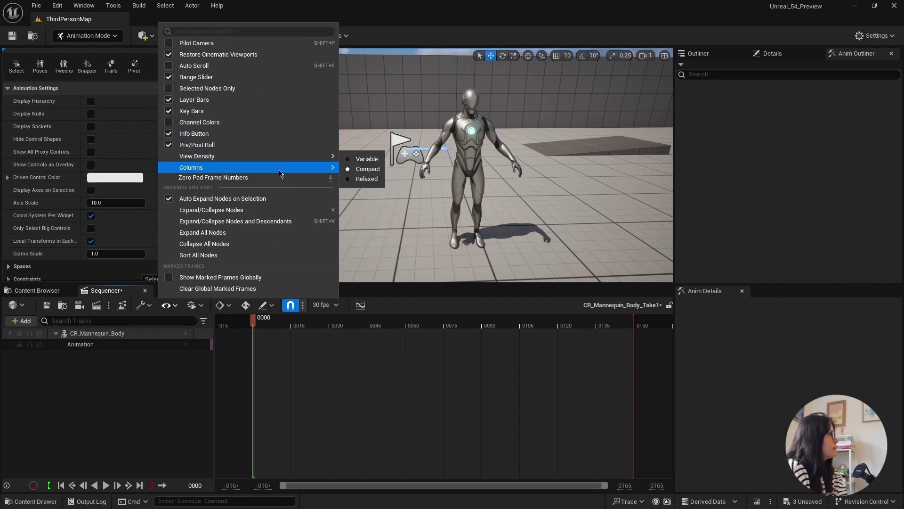
# Switch track row density to Relaxed, then back to Compact
pyautogui.moveTo(328, 157)
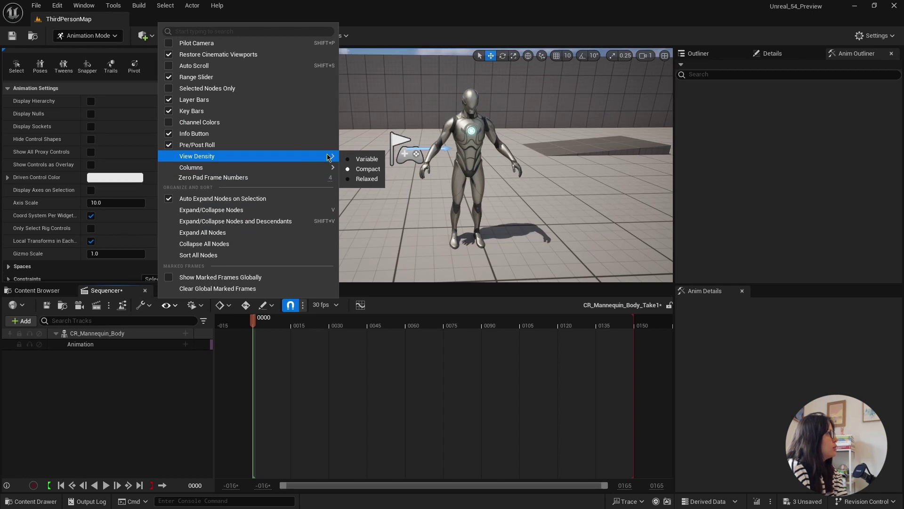
pyautogui.click(367, 179)
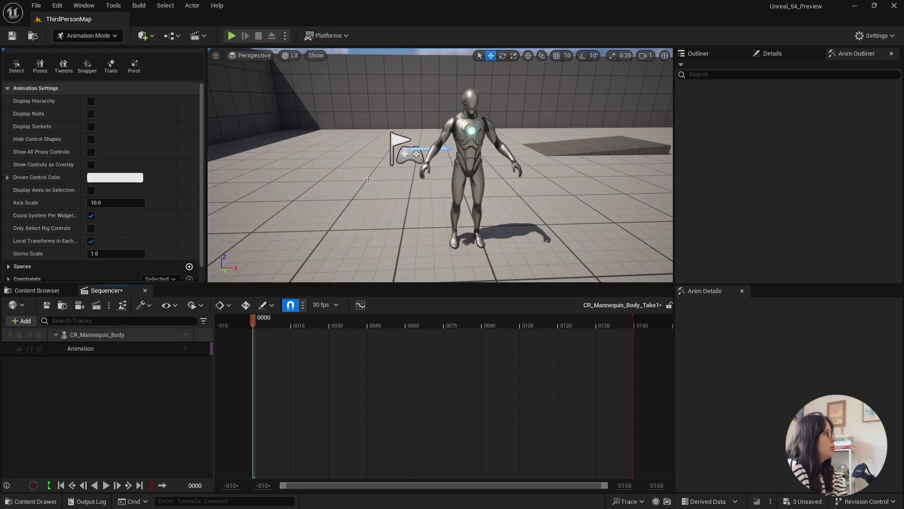
pyautogui.click(192, 306)
pyautogui.click(176, 305)
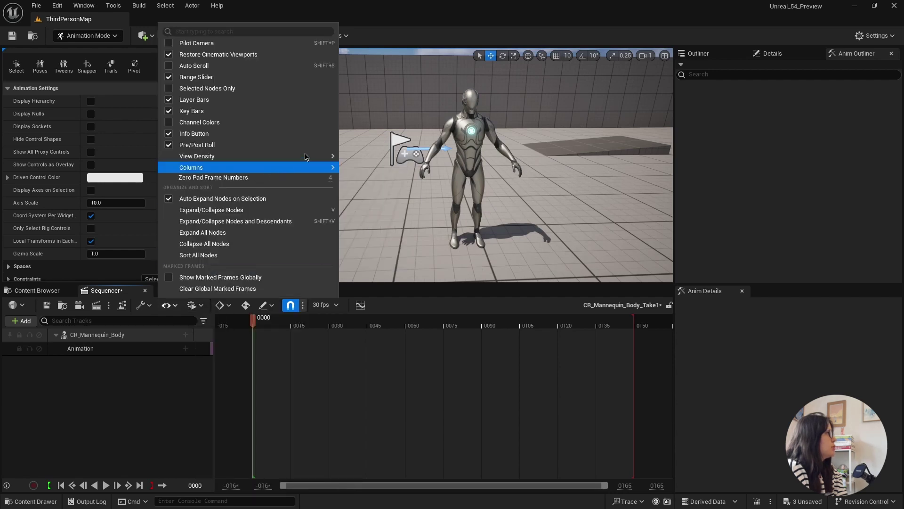
pyautogui.moveTo(310, 156)
pyautogui.click(373, 168)
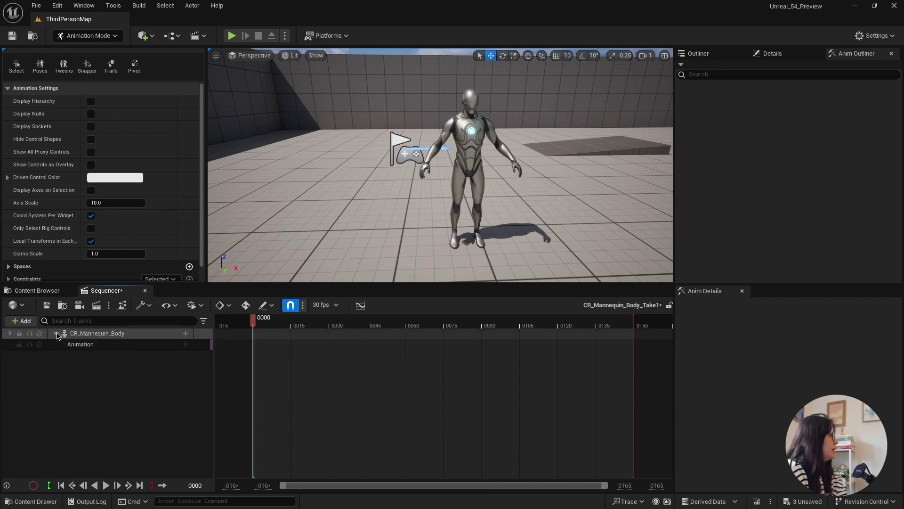
# Add the MF_Run_Fwd clip to the Animation track and preview the run pose at frame 38
pyautogui.click(136, 335)
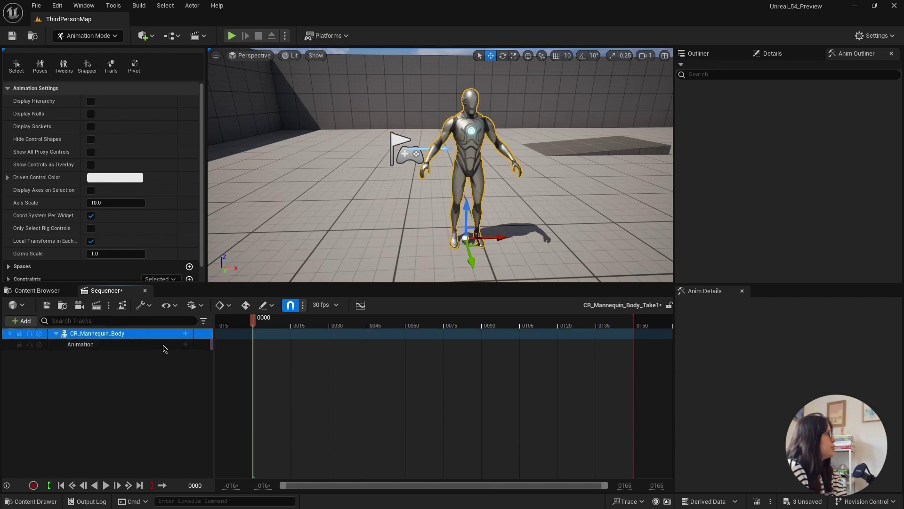
pyautogui.click(164, 347)
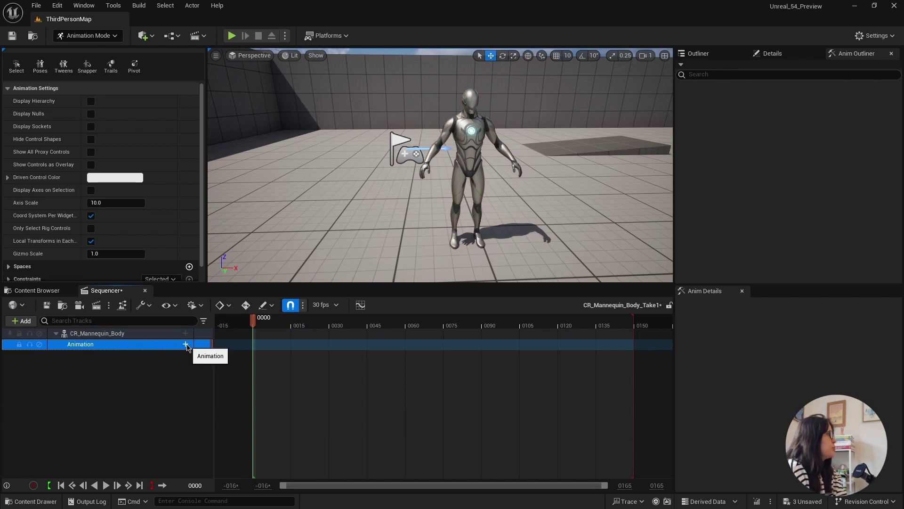
pyautogui.click(186, 346)
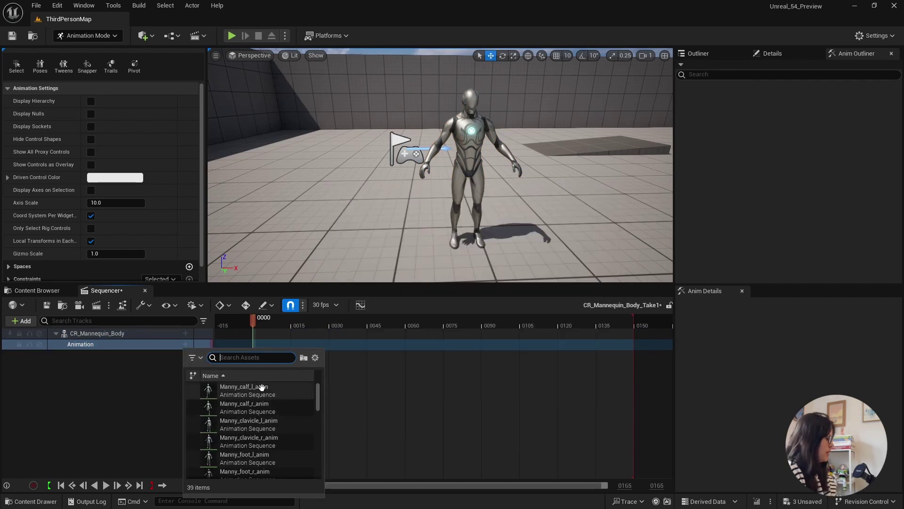
pyautogui.write('run')
pyautogui.click(260, 393)
pyautogui.moveTo(252, 323); pyautogui.dragTo(349, 323)
# Orbit around the running mannequin and dismiss the track's Bake To Control Rig menu without baking
pyautogui.click(130, 334)
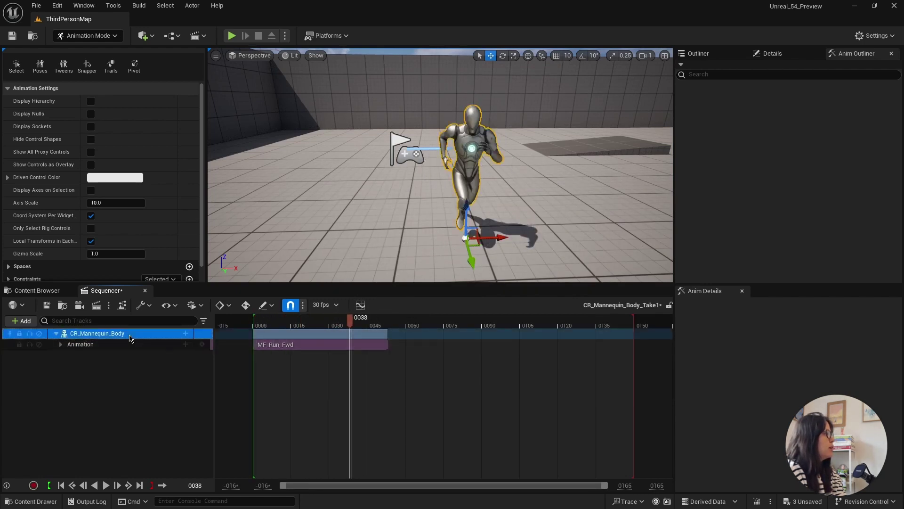
pyautogui.keyDown('alt'); pyautogui.moveTo(522, 199); pyautogui.dragTo(542, 200); pyautogui.keyUp('alt')
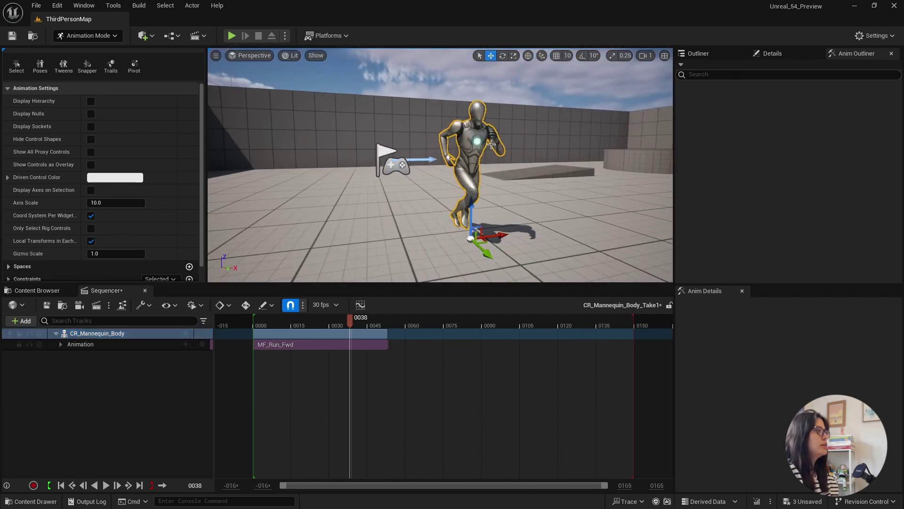
pyautogui.rightClick(128, 334)
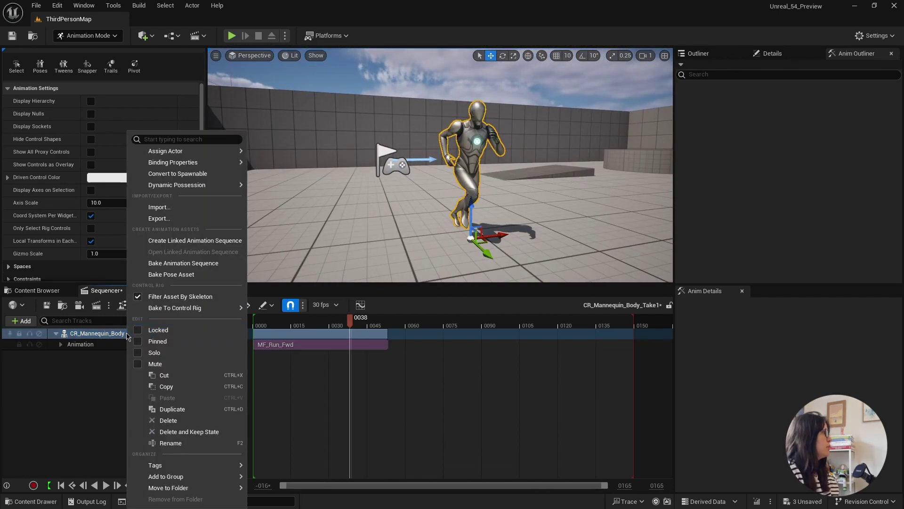
pyautogui.moveTo(222, 307)
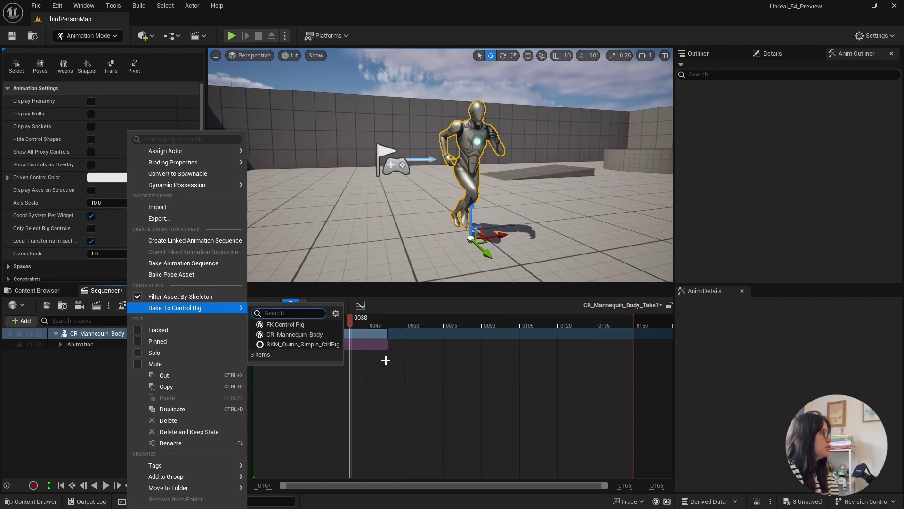
pyautogui.click(164, 360)
pyautogui.click(125, 367)
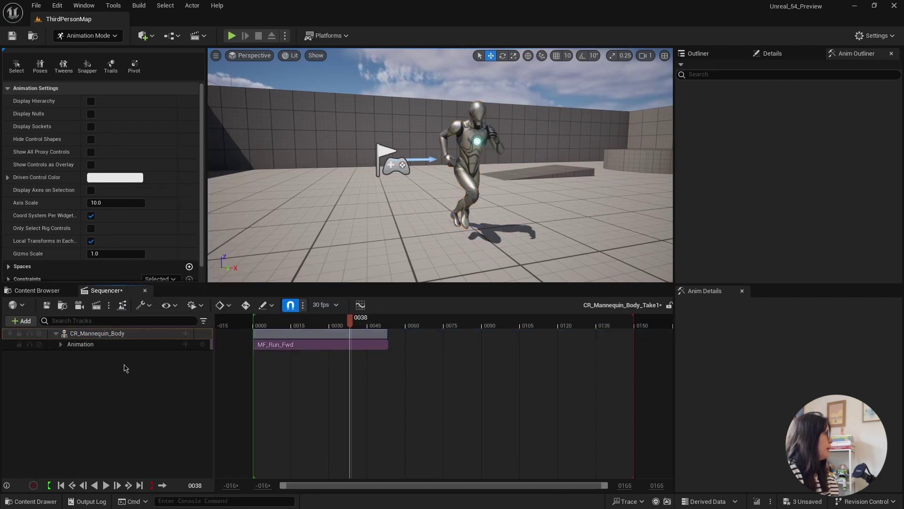
# Add a layered CR_Mannequin_Body control rig track to the mannequin and scrub to preview the pose
pyautogui.click(144, 345)
pyautogui.click(129, 333)
pyautogui.click(185, 333)
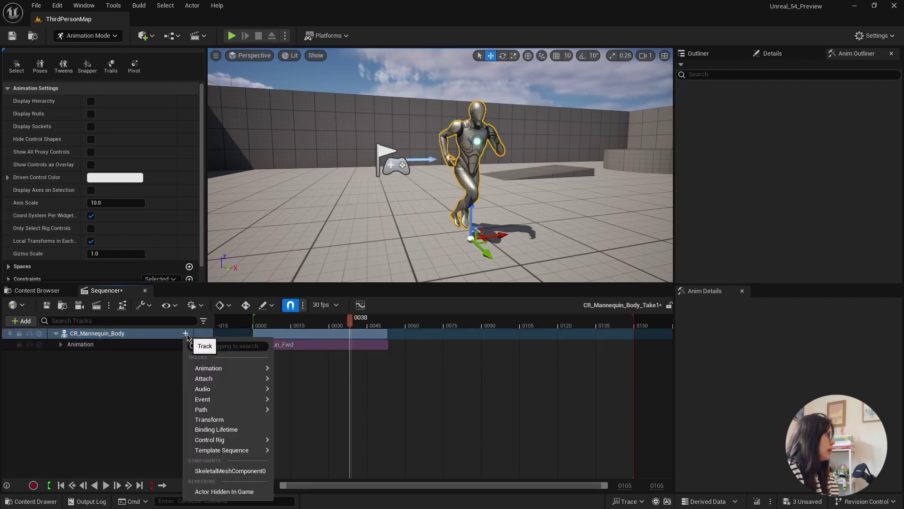
pyautogui.moveTo(249, 440)
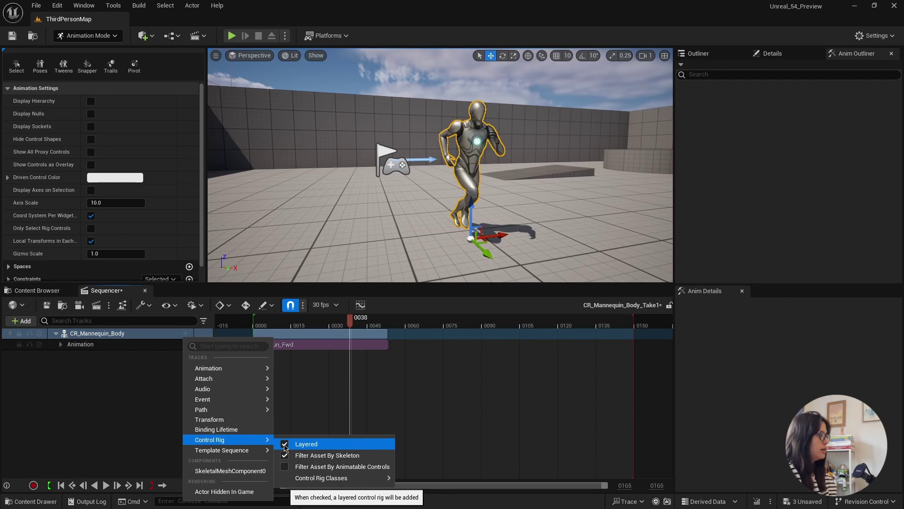
pyautogui.moveTo(343, 478)
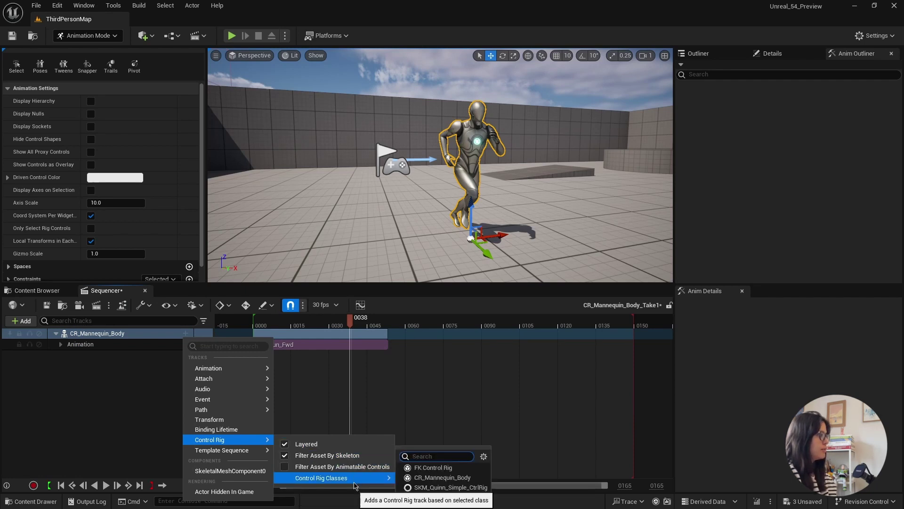
pyautogui.click(464, 478)
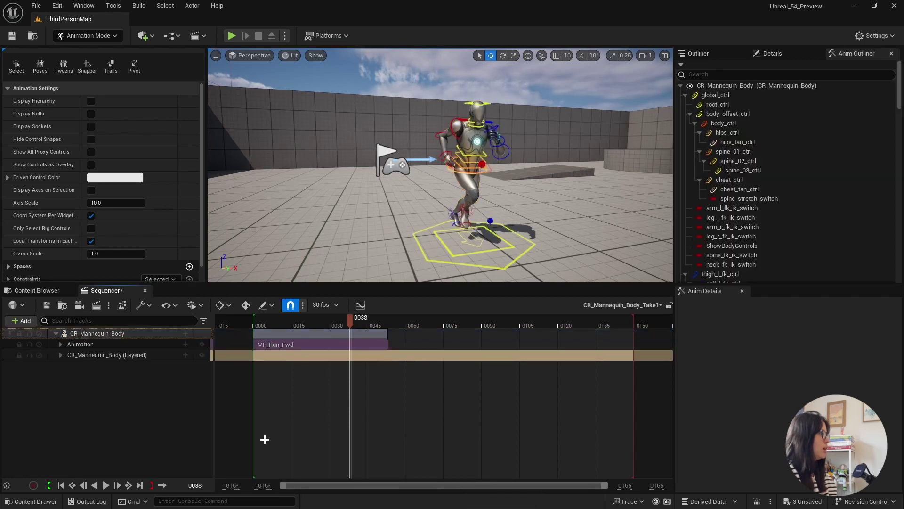
pyautogui.moveTo(350, 321); pyautogui.dragTo(290, 341)
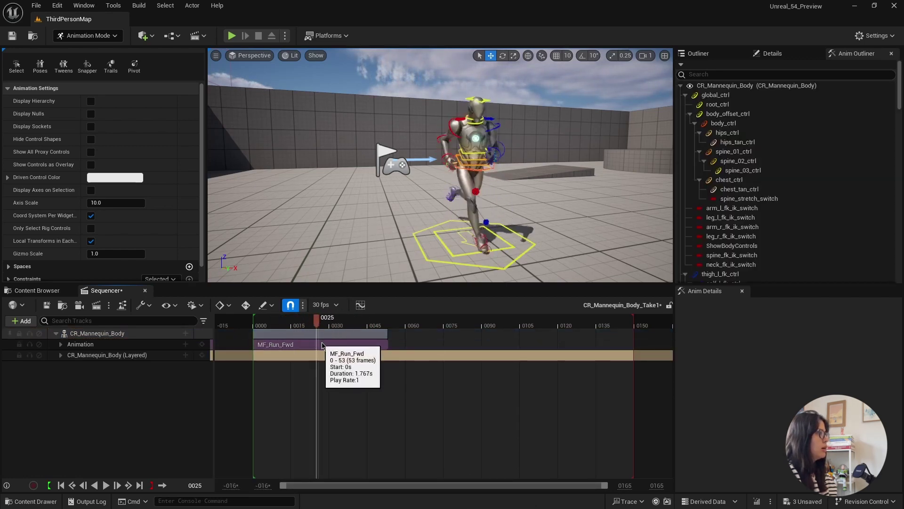
# Inspect the MF_Run_Fwd section and layered rig track at frame 23, restoring the rig controls on the character
pyautogui.click(174, 347)
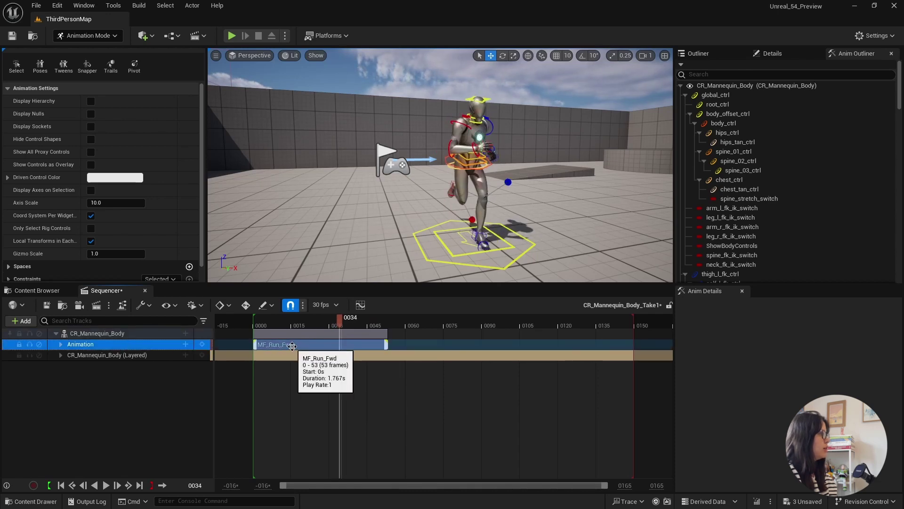
pyautogui.rightClick(310, 346)
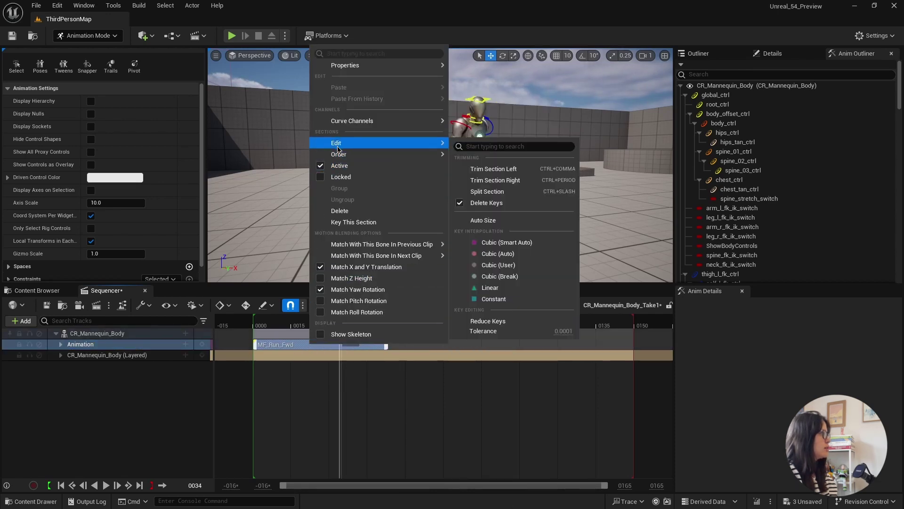
pyautogui.click(30, 346)
pyautogui.moveTo(345, 325); pyautogui.dragTo(311, 325)
pyautogui.click(128, 356)
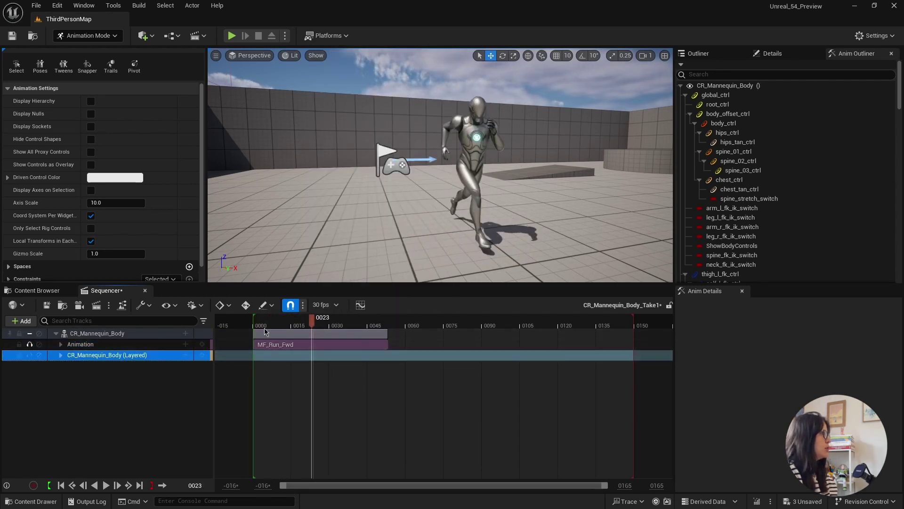
pyautogui.click(31, 346)
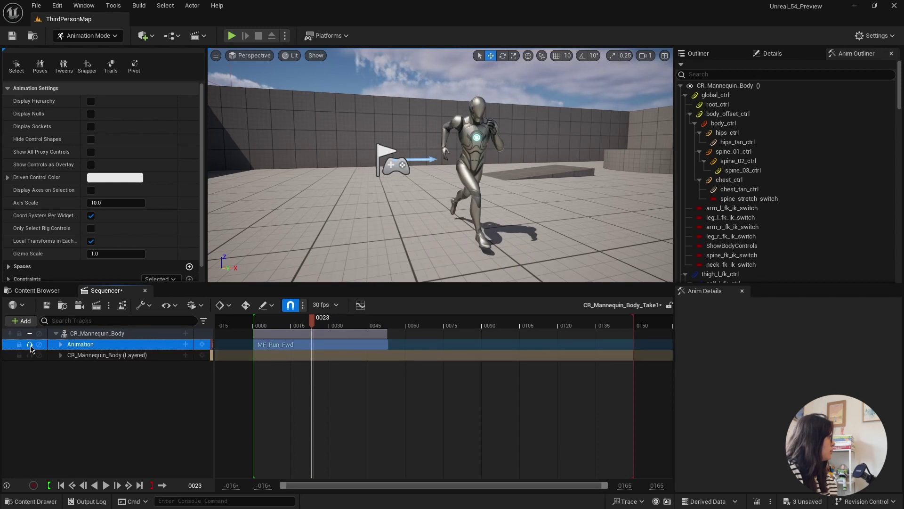
pyautogui.click(30, 346)
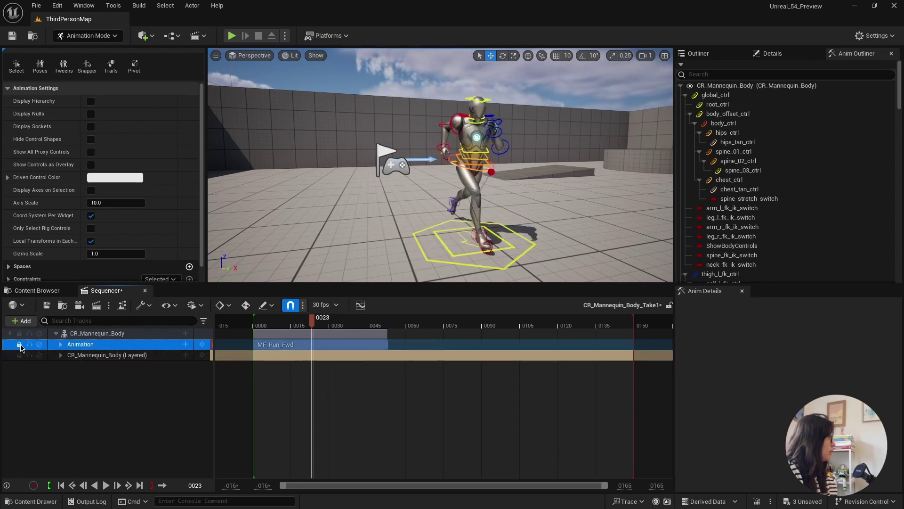
# Disable the run animation track to compare the rig pose alone, then re-enable it
pyautogui.click(39, 344)
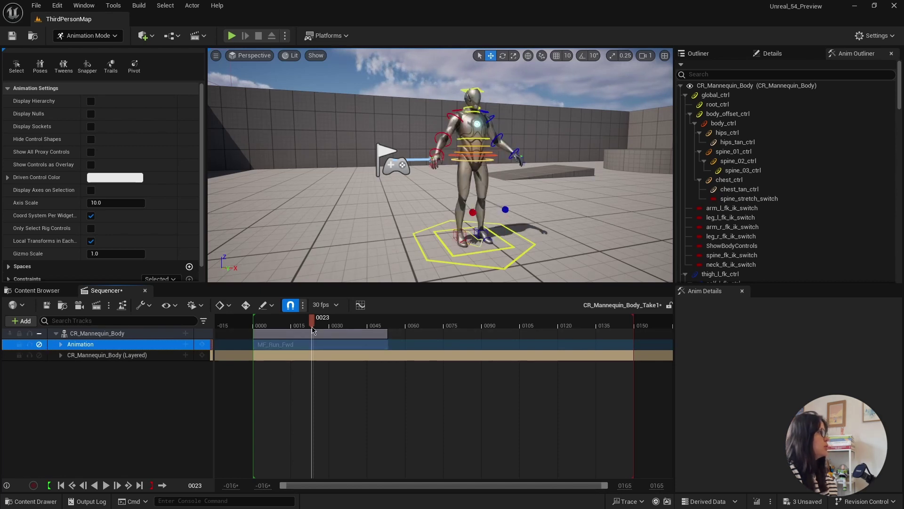
pyautogui.click(309, 322)
pyautogui.moveTo(329, 325)
pyautogui.mouseDown()
pyautogui.moveTo(233, 339)
pyautogui.moveTo(283, 347)
pyautogui.moveTo(360, 336)
pyautogui.moveTo(257, 331)
pyautogui.moveTo(339, 330)
pyautogui.moveTo(306, 330)
pyautogui.moveTo(329, 330)
pyautogui.mouseUp()
pyautogui.click(41, 344)
# Select the rig's global_ctrl ground control so the Layered track lists its controls
pyautogui.keyDown('alt'); pyautogui.moveTo(518, 175); pyautogui.dragTo(544, 148); pyautogui.keyUp('alt')
pyautogui.scroll(-3, 499, 223)
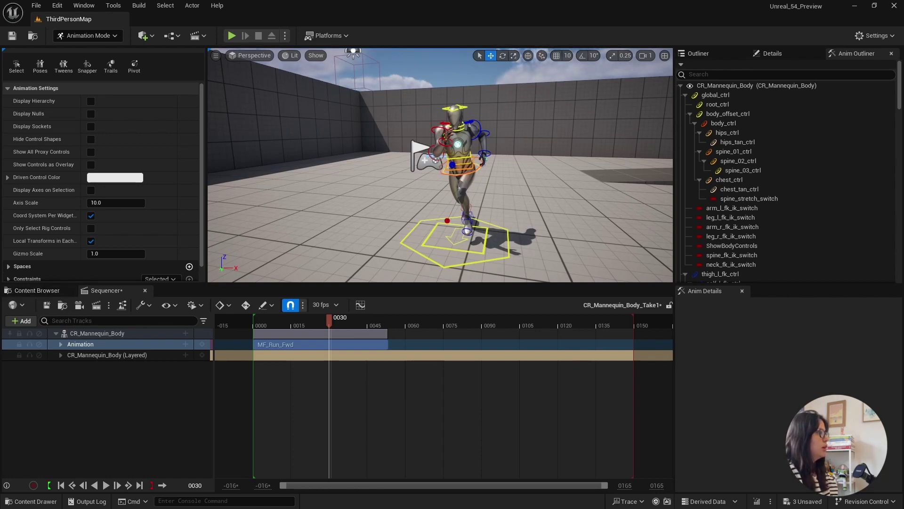
pyautogui.click(437, 261)
pyautogui.click(433, 260)
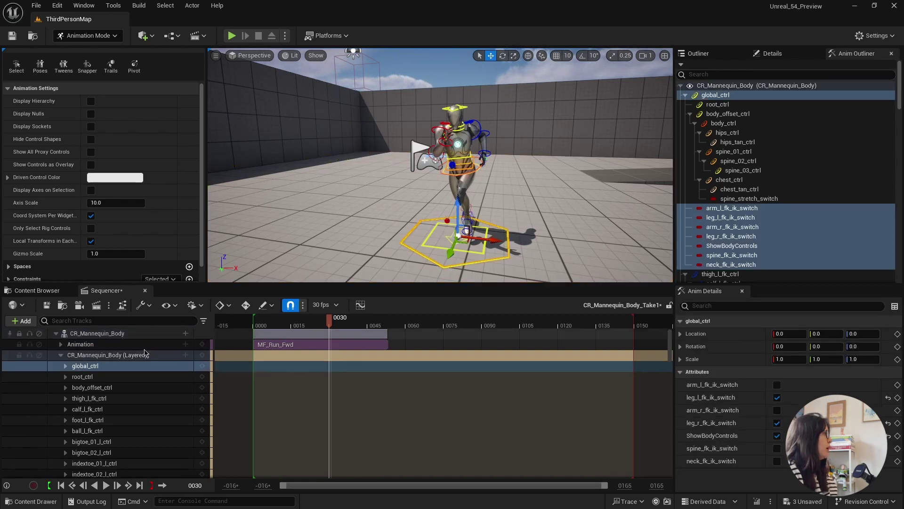
pyautogui.click(107, 354)
# Select body_ctrl and rotate it to key a forward lean at frame 6 and a counter-lean at frame 46
pyautogui.click(85, 366)
pyautogui.keyDown('alt'); pyautogui.moveTo(463, 220); pyautogui.dragTo(512, 196); pyautogui.keyUp('alt')
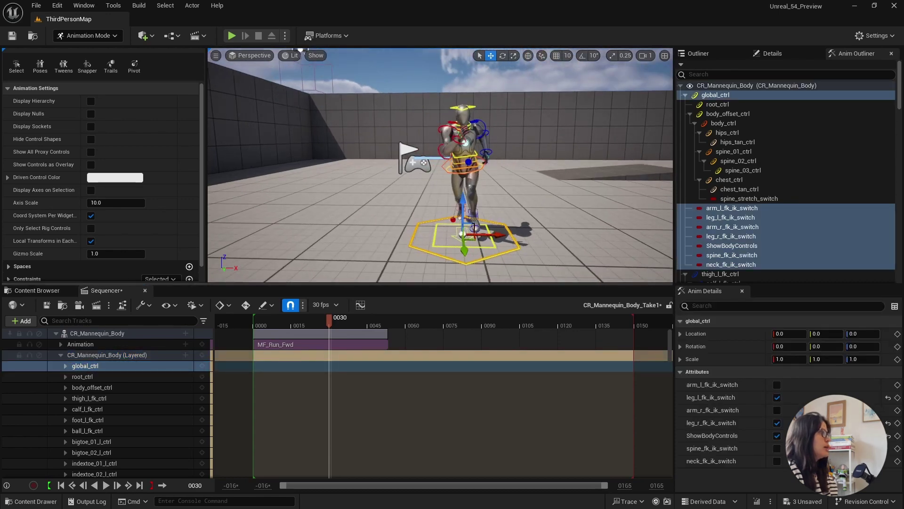
pyautogui.click(440, 163)
pyautogui.moveTo(333, 325); pyautogui.dragTo(270, 325)
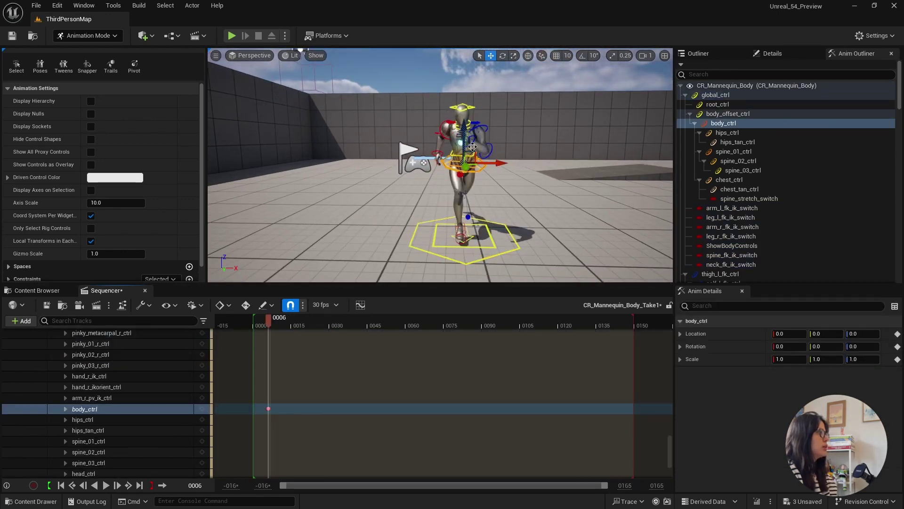
pyautogui.press('e')
pyautogui.moveTo(468, 113); pyautogui.dragTo(373, 275)
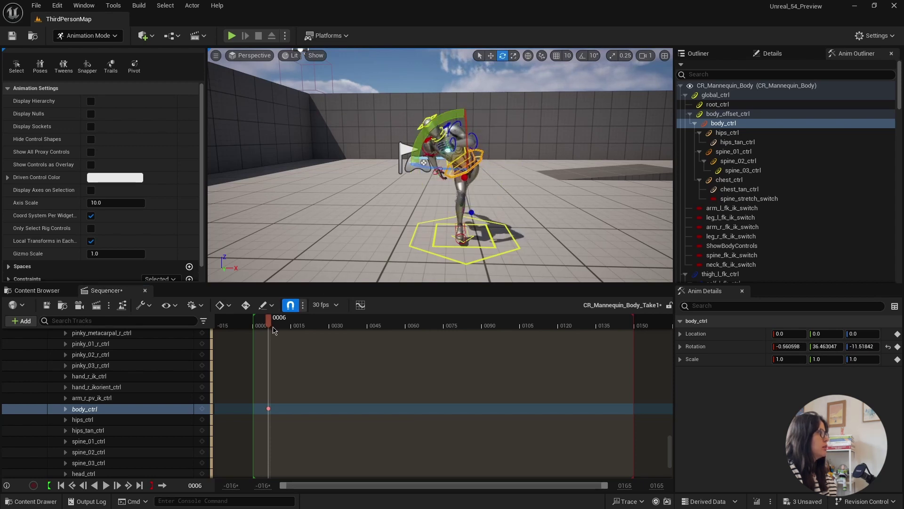
pyautogui.moveTo(273, 328); pyautogui.dragTo(372, 334)
pyautogui.moveTo(443, 131); pyautogui.dragTo(495, 153)
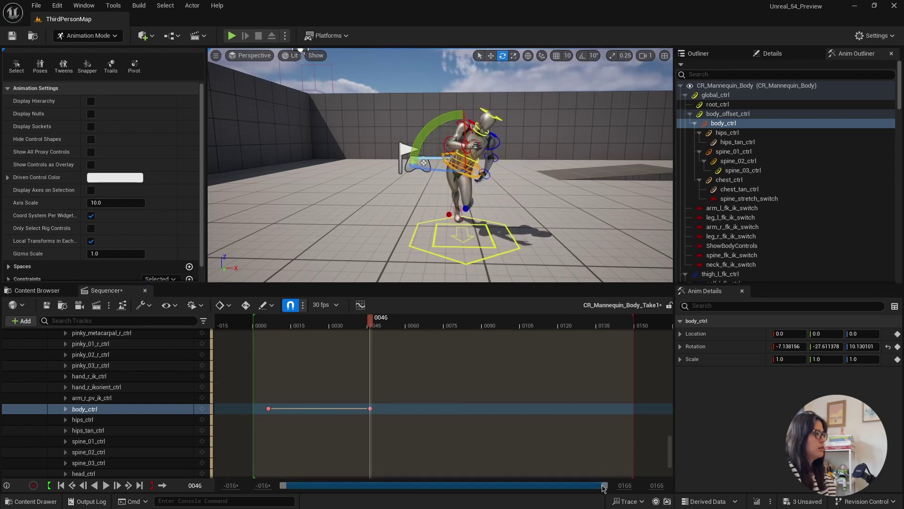
# Set the visible time range to end at frame 60
pyautogui.moveTo(608, 485); pyautogui.dragTo(493, 491)
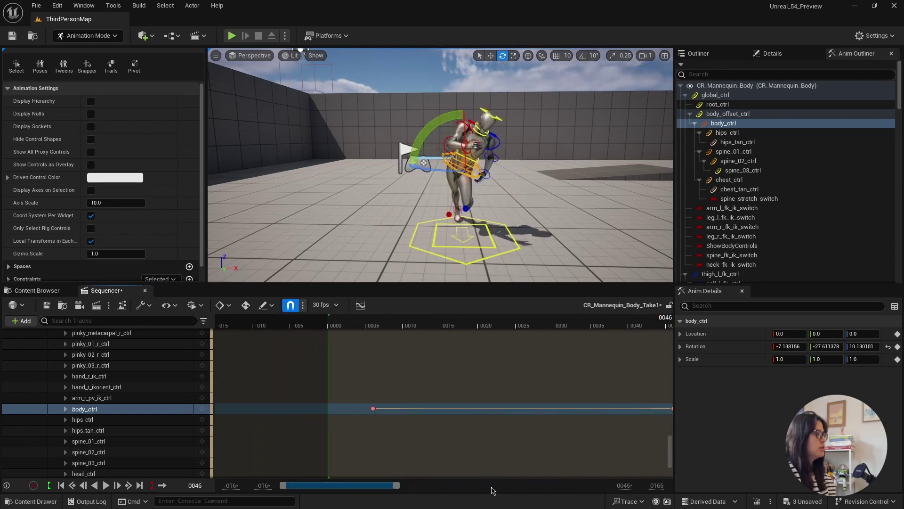
pyautogui.click(628, 486)
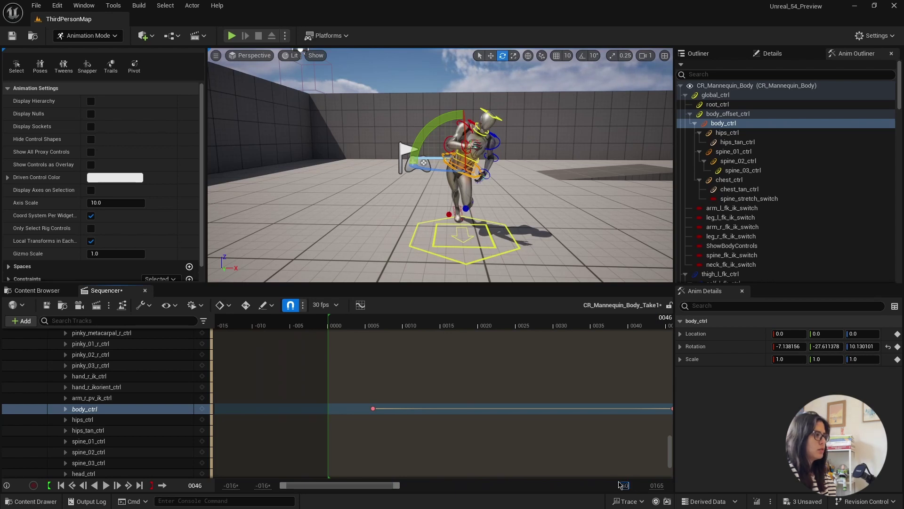
pyautogui.write('60')
pyautogui.press('Return')
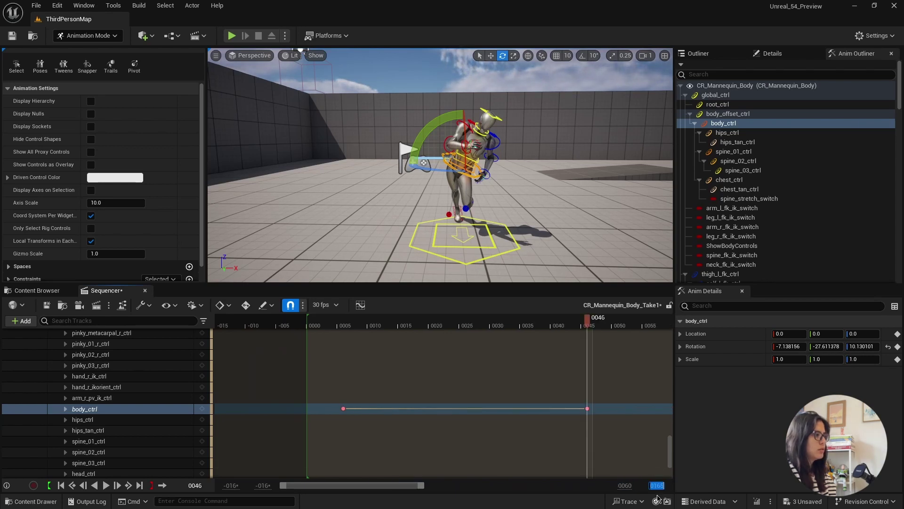
pyautogui.write('060')
pyautogui.press('Return')
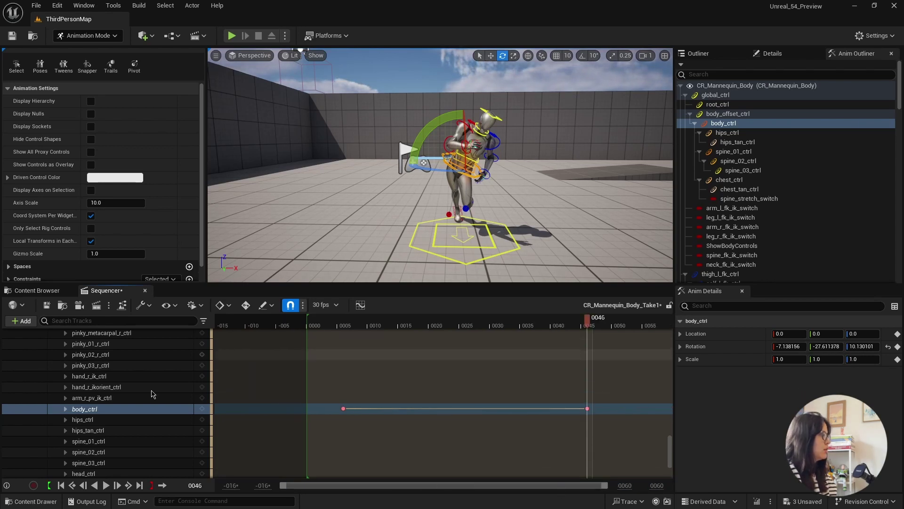
# End the playback range at frame 46, scrub through the lean, and play the sequence looping
pyautogui.click(151, 485)
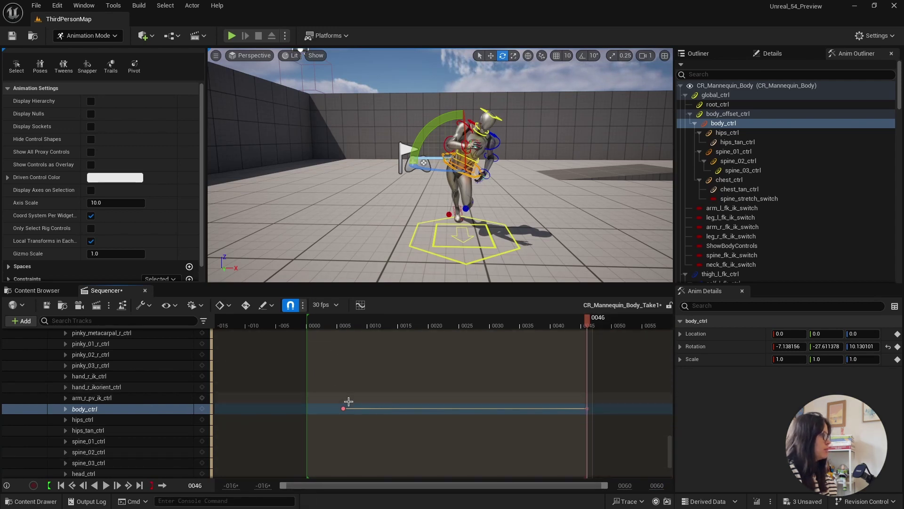
pyautogui.click(341, 325)
pyautogui.moveTo(341, 325); pyautogui.dragTo(562, 325)
pyautogui.click(106, 485)
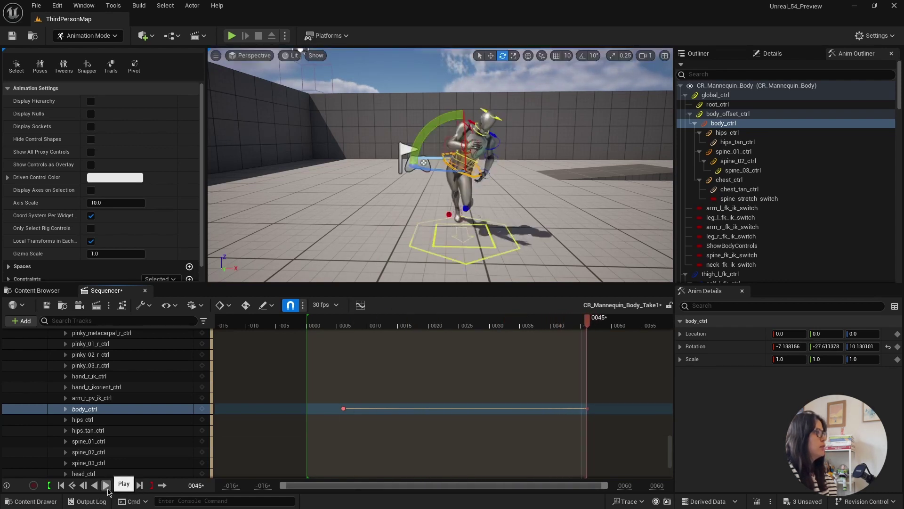
# Mute the MF_Run_Fwd track, play back the lean, then collapse the layered rig's control rows
pyautogui.click(107, 485)
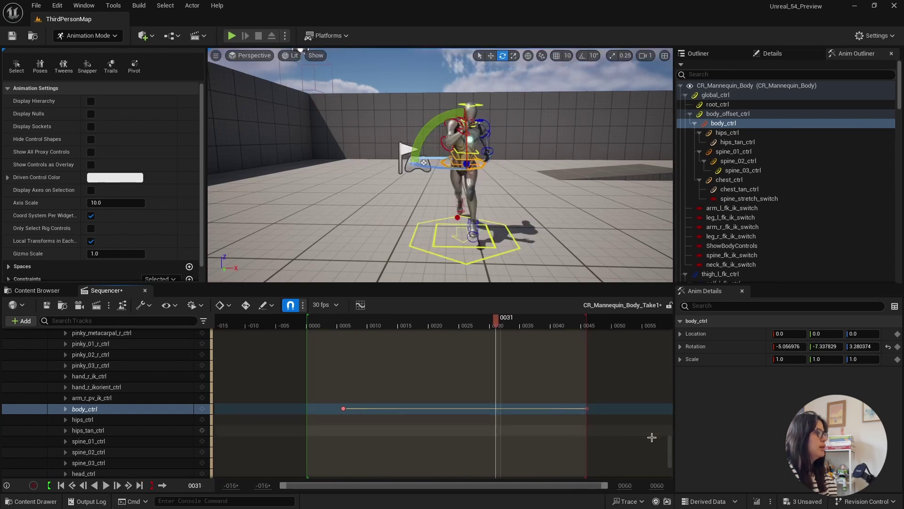
pyautogui.scroll(10, 652, 439)
pyautogui.click(49, 344)
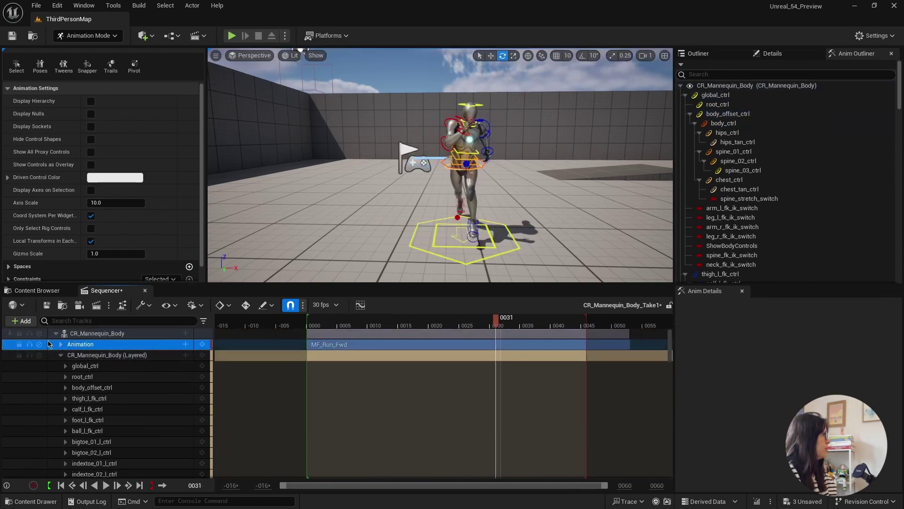
pyautogui.click(39, 345)
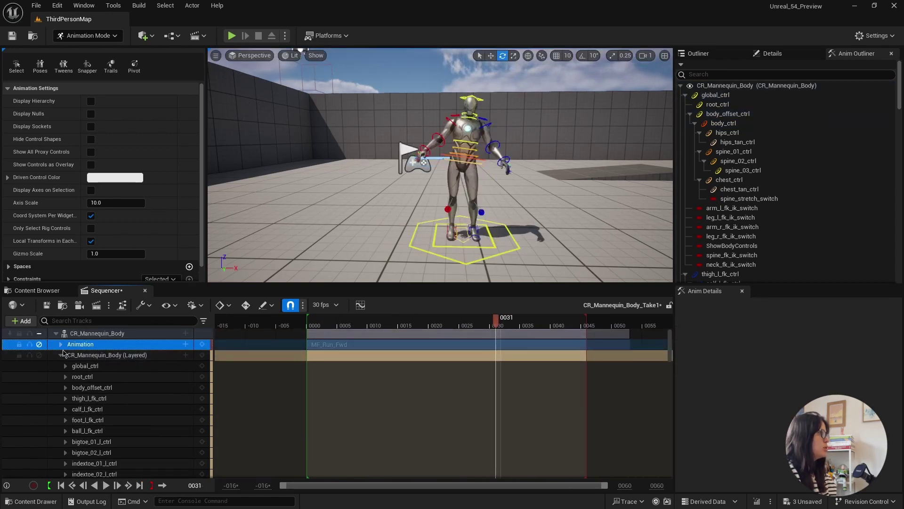
pyautogui.click(453, 324)
pyautogui.press('space')
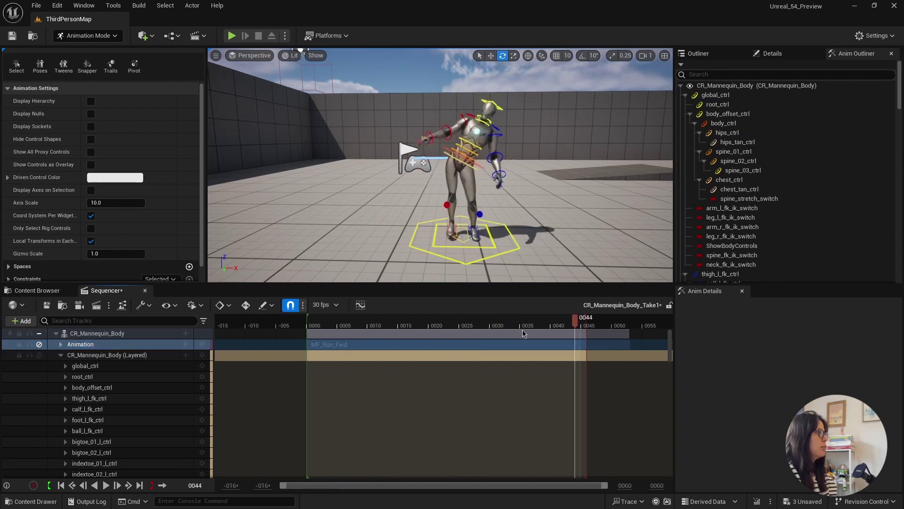
pyautogui.click(389, 317)
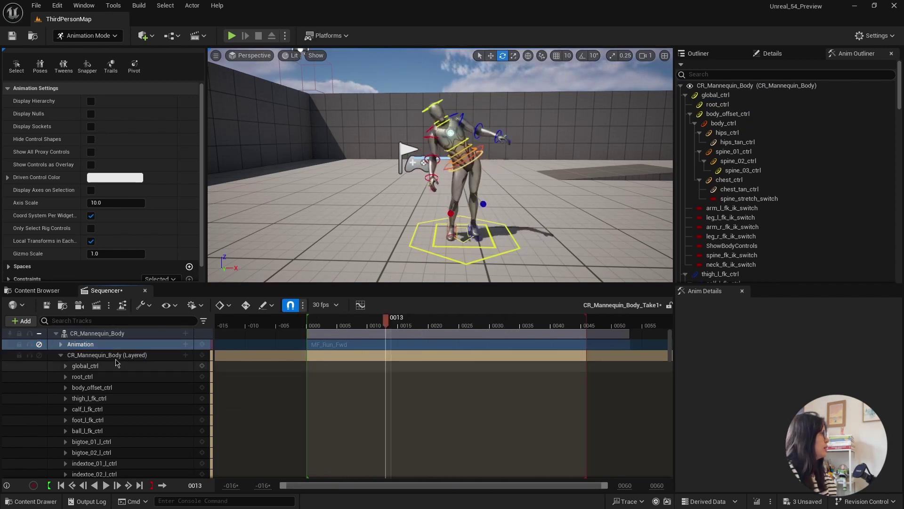
pyautogui.press('space')
pyautogui.click(60, 354)
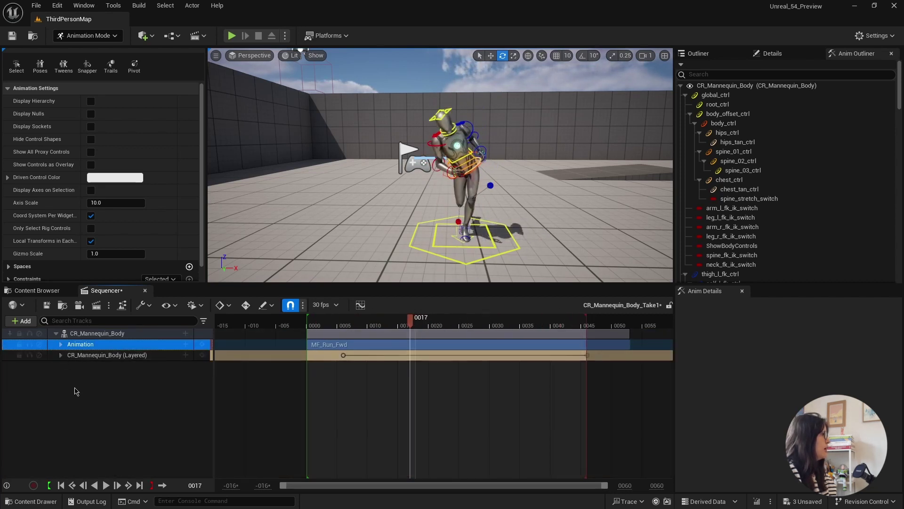
# Add a new Animation track to the mannequin with the MF_Walk_Fwd clip, found by searching 'walk'
pyautogui.click(162, 334)
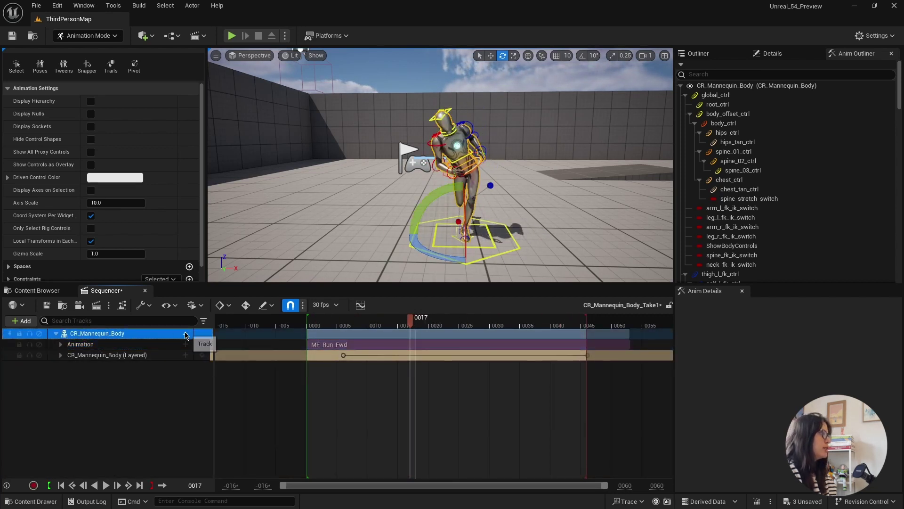
pyautogui.click(185, 335)
pyautogui.moveTo(227, 368)
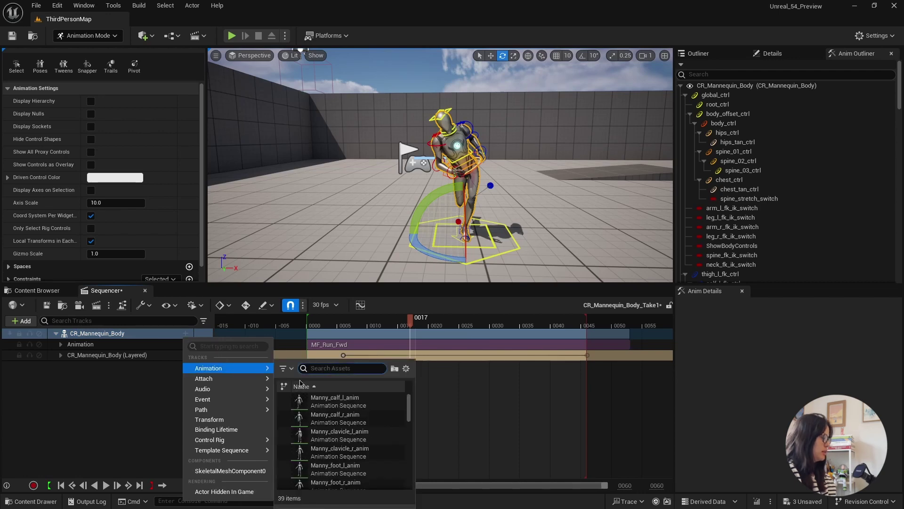
pyautogui.write('walk')
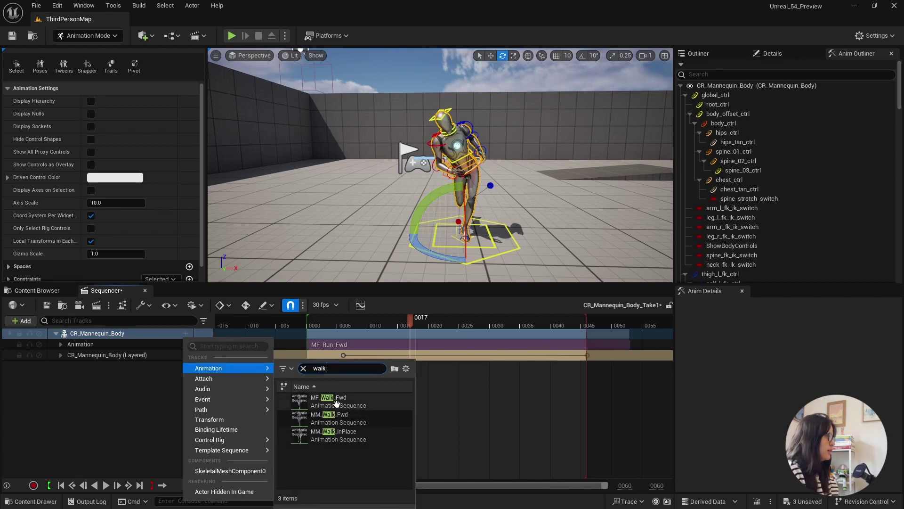
pyautogui.click(330, 400)
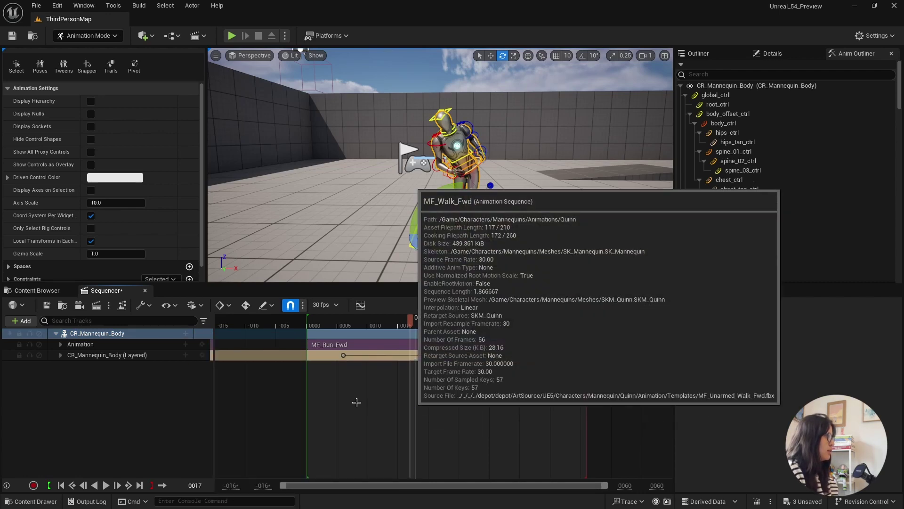
# Slide MF_Walk_Fwd and MF_Run_Fwd so they overlap around frames 23–33, previewing the blend
pyautogui.moveTo(451, 345); pyautogui.dragTo(550, 346)
pyautogui.moveTo(464, 358); pyautogui.dragTo(392, 344)
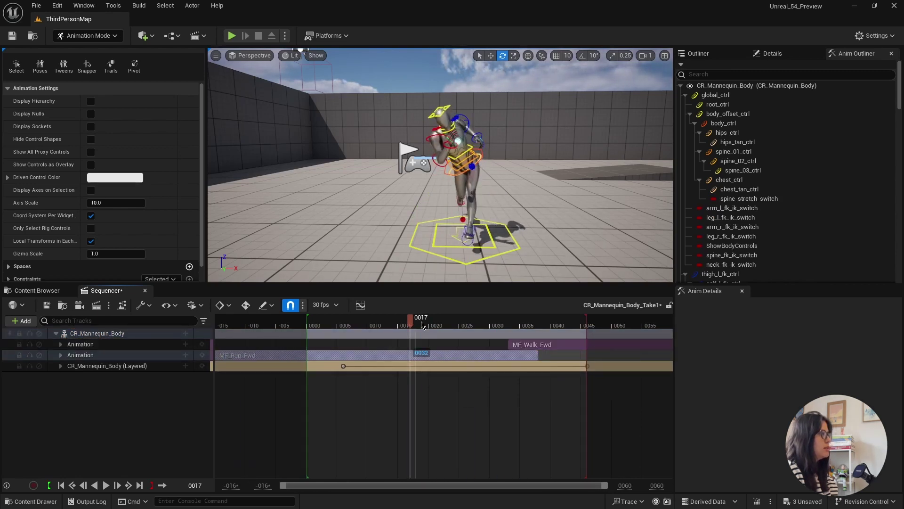
pyautogui.moveTo(436, 325)
pyautogui.mouseDown()
pyautogui.moveTo(582, 330)
pyautogui.moveTo(441, 326)
pyautogui.mouseUp()
pyautogui.moveTo(507, 355); pyautogui.dragTo(477, 356)
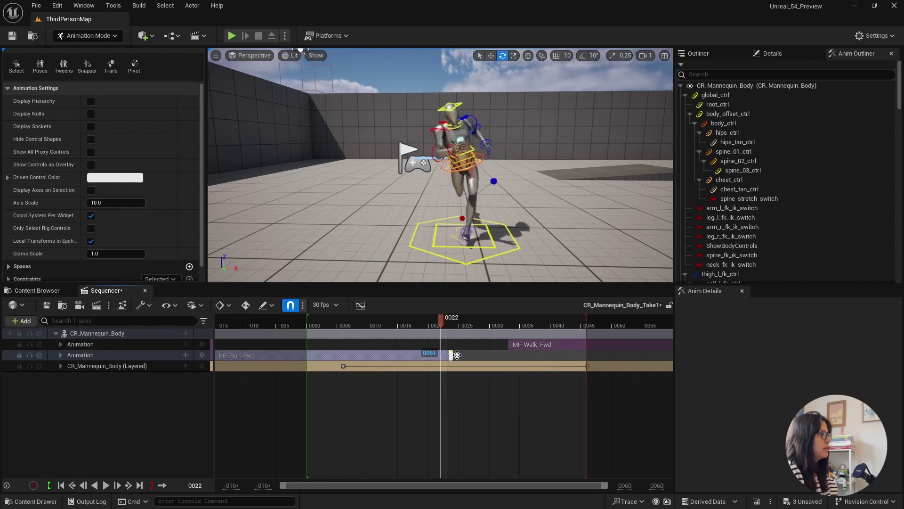
pyautogui.moveTo(533, 345); pyautogui.dragTo(436, 330)
pyautogui.moveTo(526, 331)
pyautogui.mouseDown()
pyautogui.moveTo(568, 327)
pyautogui.moveTo(377, 337)
pyautogui.moveTo(502, 330)
pyautogui.moveTo(448, 352)
pyautogui.moveTo(467, 352)
pyautogui.mouseUp()
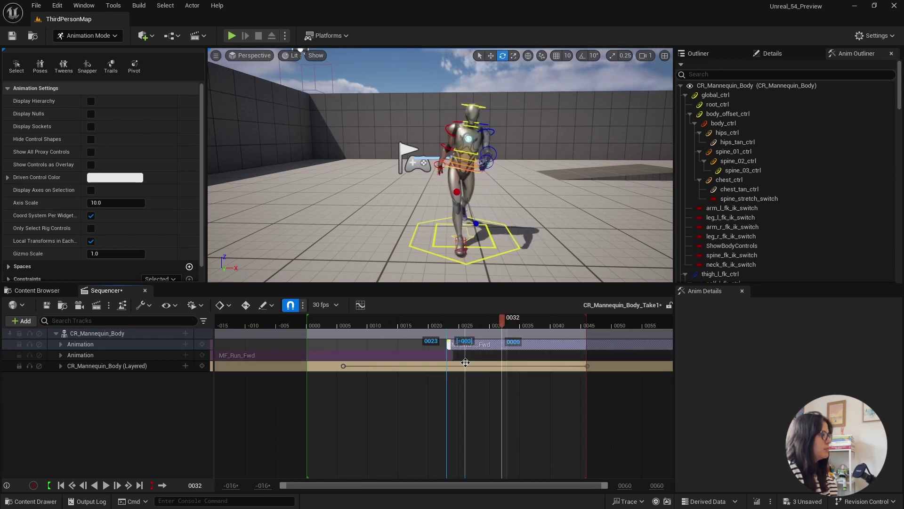
pyautogui.click(426, 354)
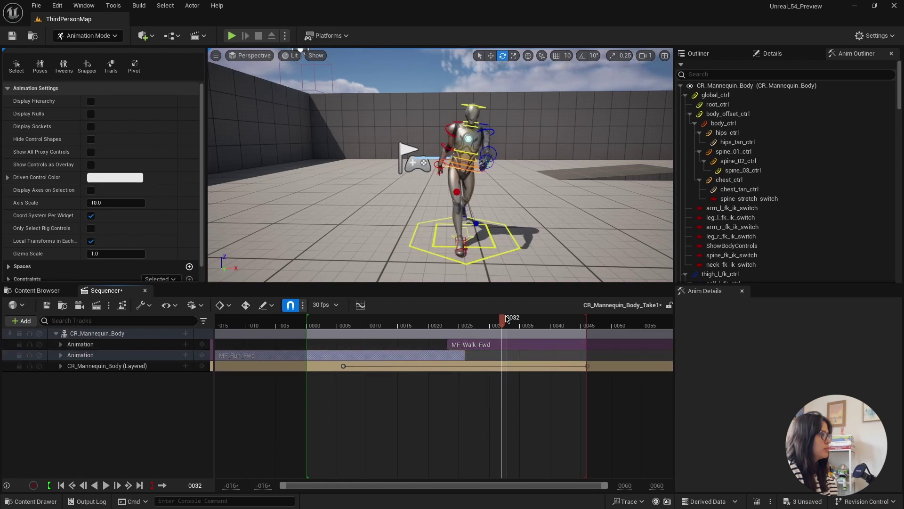
pyautogui.moveTo(478, 327); pyautogui.dragTo(465, 351)
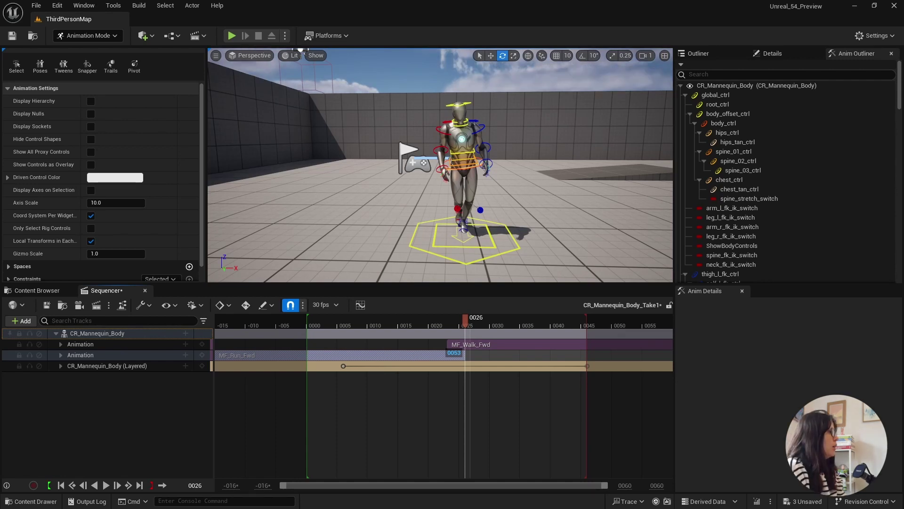
# Delete the MF_Walk_Fwd and MF_Run_Fwd animation tracks
pyautogui.click(111, 348)
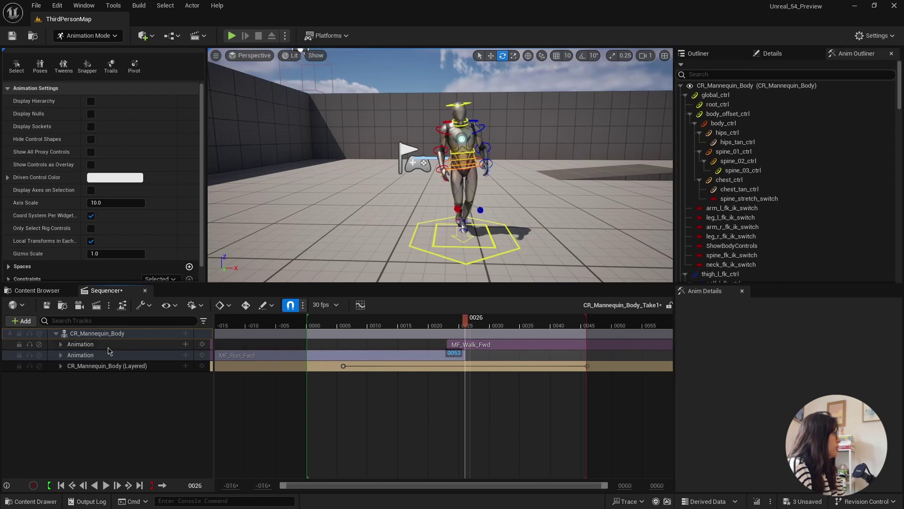
pyautogui.press('Delete')
pyautogui.click(93, 348)
pyautogui.press('Delete')
# At frame 37, select lowerarm_r_fk_ctrl and frame the right forearm from a high side angle
pyautogui.click(536, 327)
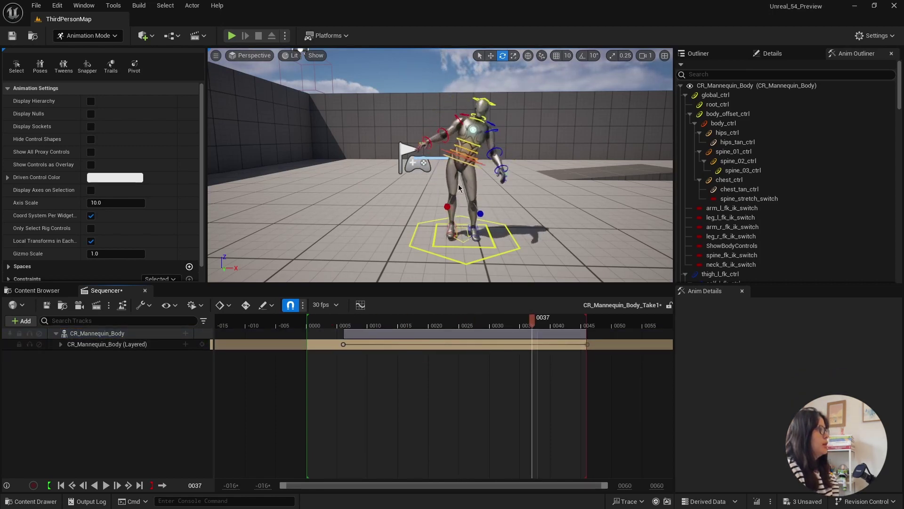
pyautogui.click(503, 168)
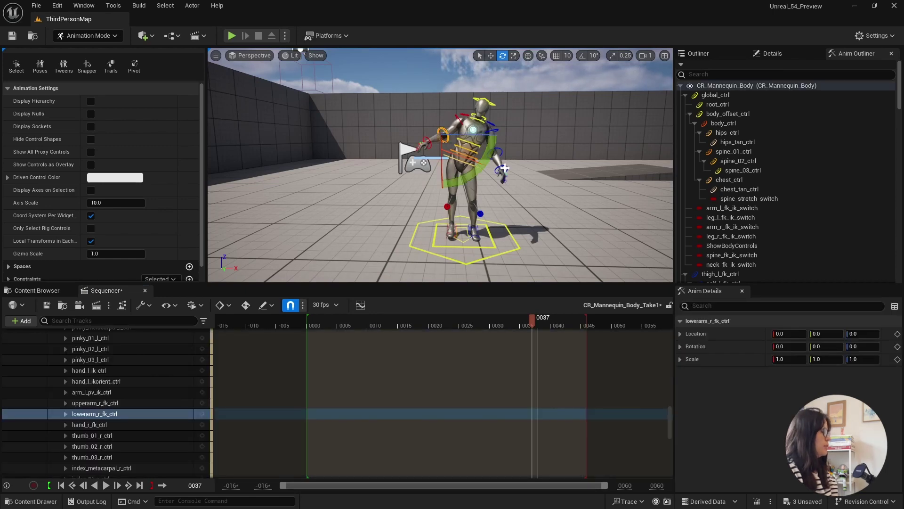
pyautogui.press('f')
pyautogui.scroll(-5, 504, 168)
pyautogui.keyDown('alt'); pyautogui.moveTo(504, 168); pyautogui.dragTo(424, 141); pyautogui.keyUp('alt')
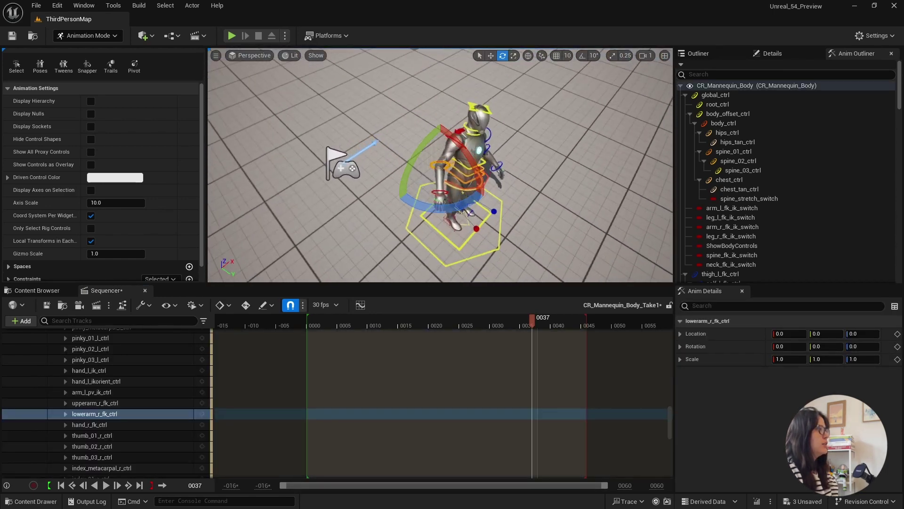
# Switch the gizmo to translate and check the Plugins browser for the gizmo plugins
pyautogui.press('w')
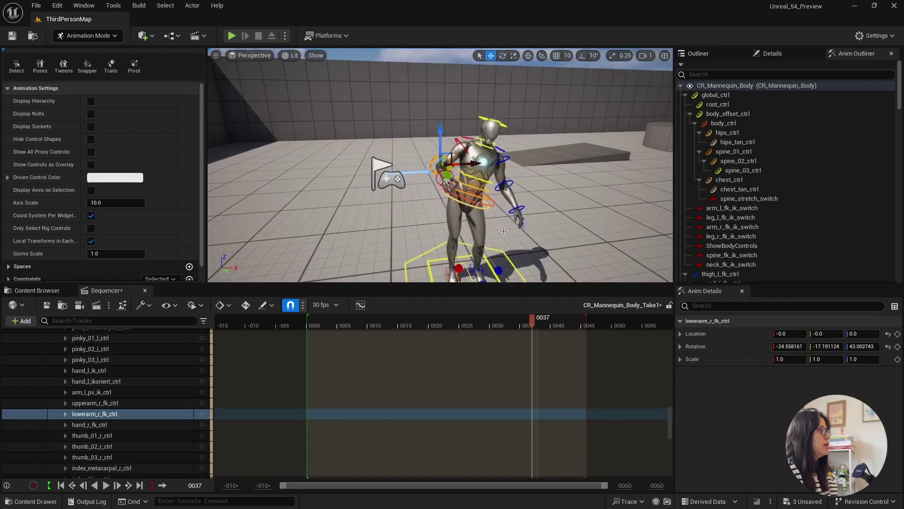
pyautogui.click(57, 6)
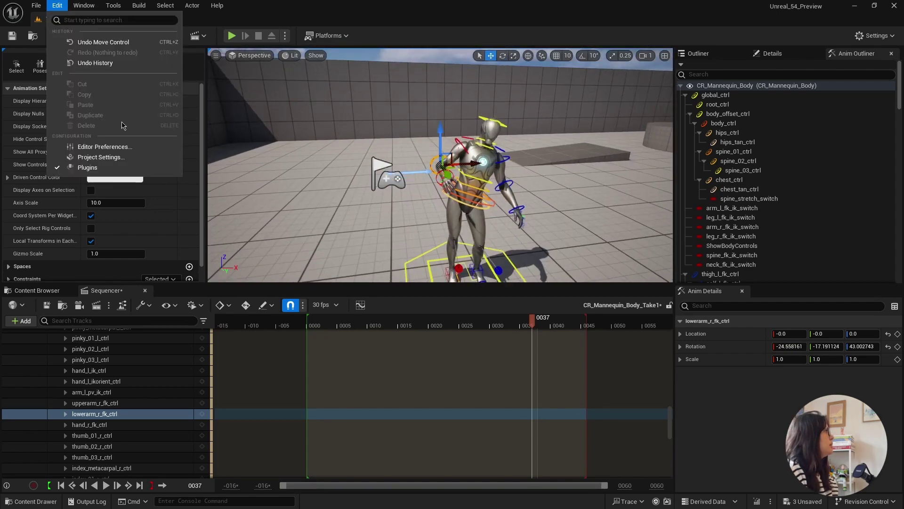
pyautogui.click(87, 167)
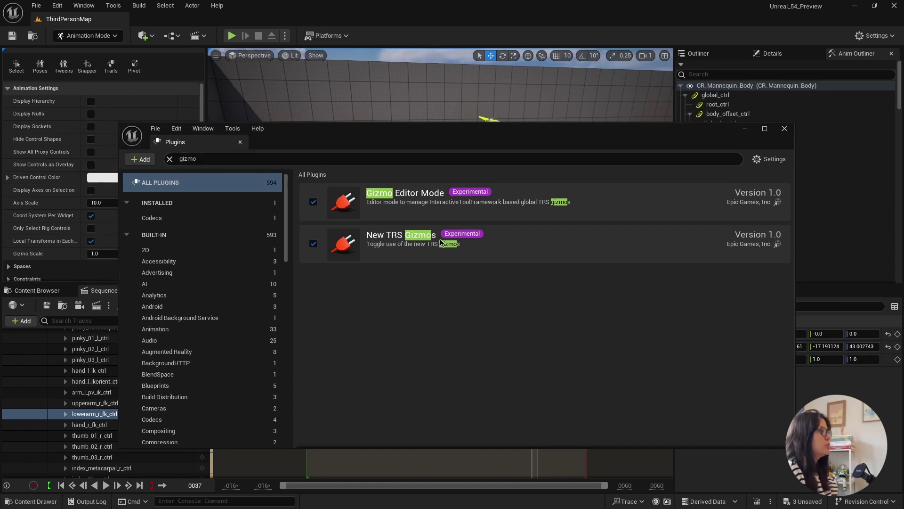
pyautogui.click(786, 129)
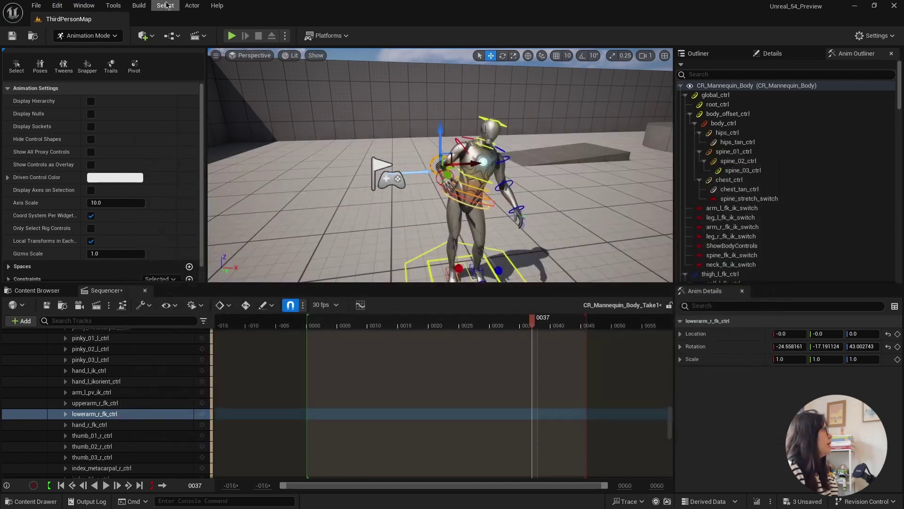
# In Editor Preferences, search 'gizmo' and enable New TRS Gizmos
pyautogui.click(80, 6)
pyautogui.moveTo(51, 5)
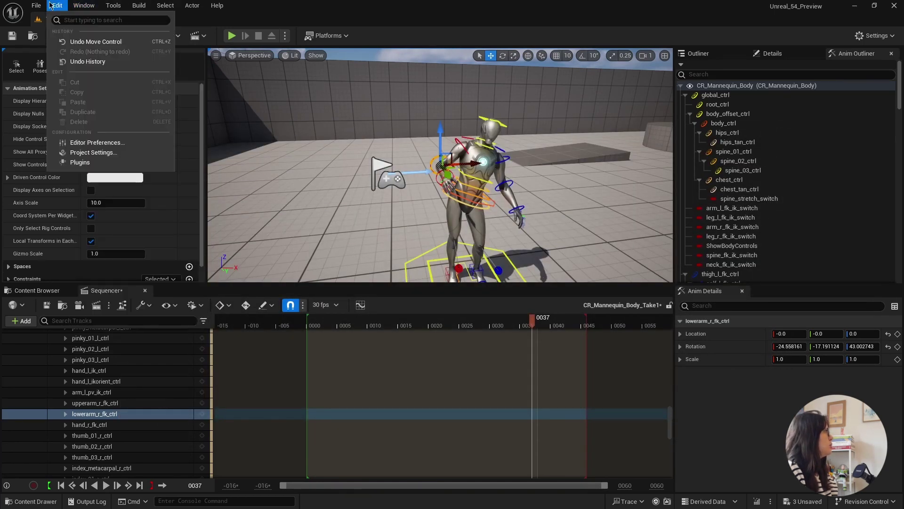
pyautogui.click(108, 143)
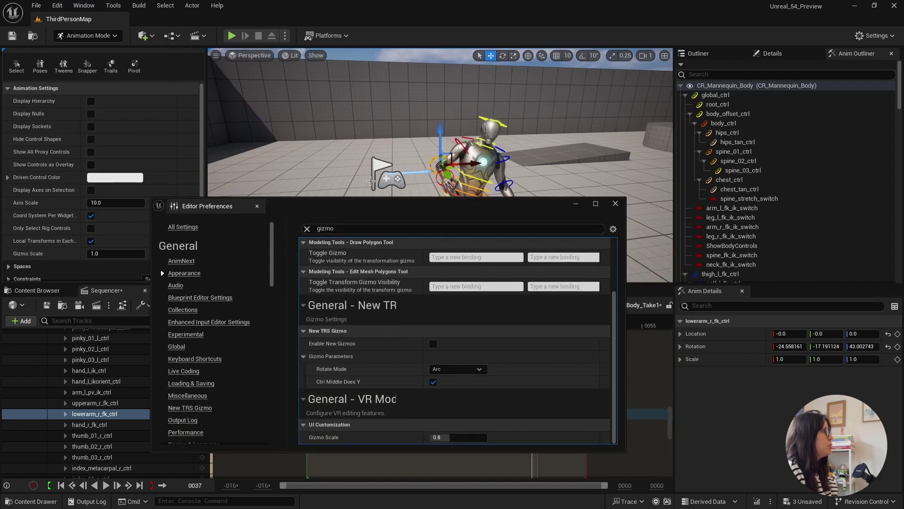
pyautogui.click(307, 229)
pyautogui.write('gizmo')
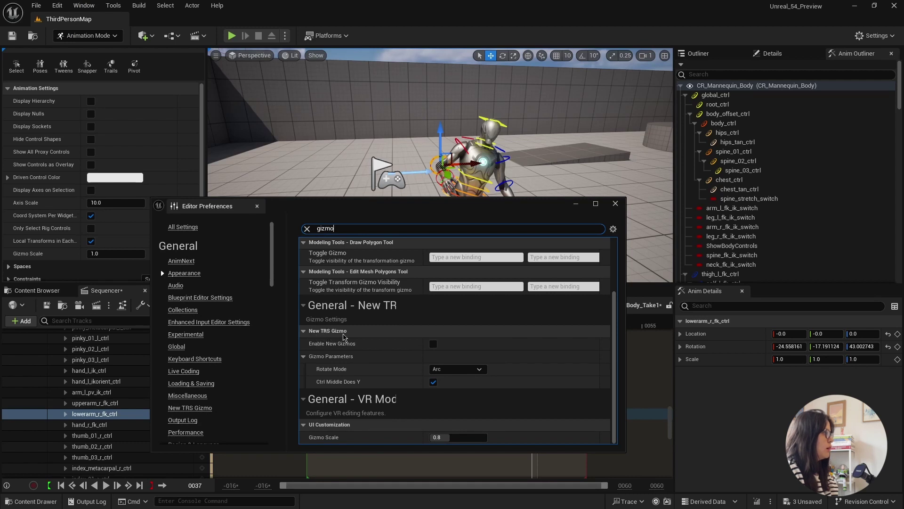
pyautogui.click(432, 344)
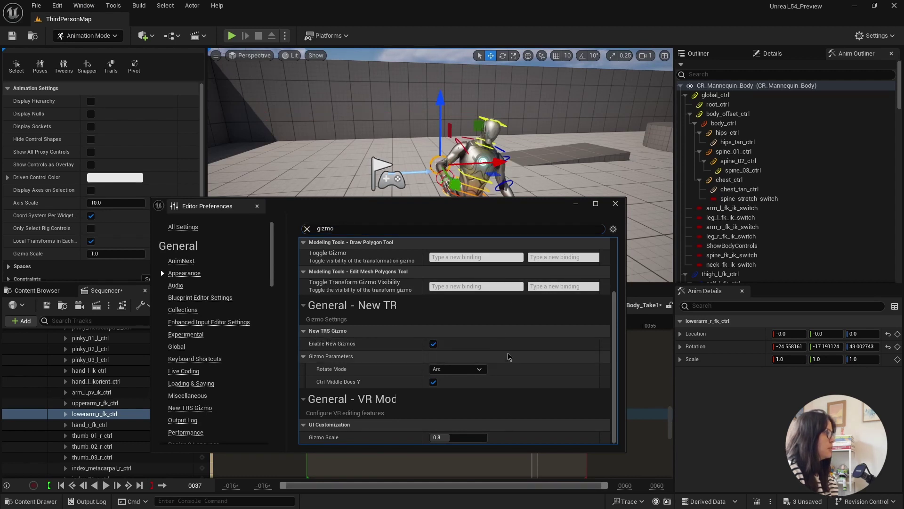
# Close Editor Preferences and select the left upper-arm control, upperarm_l_fk_ctrl
pyautogui.click(616, 204)
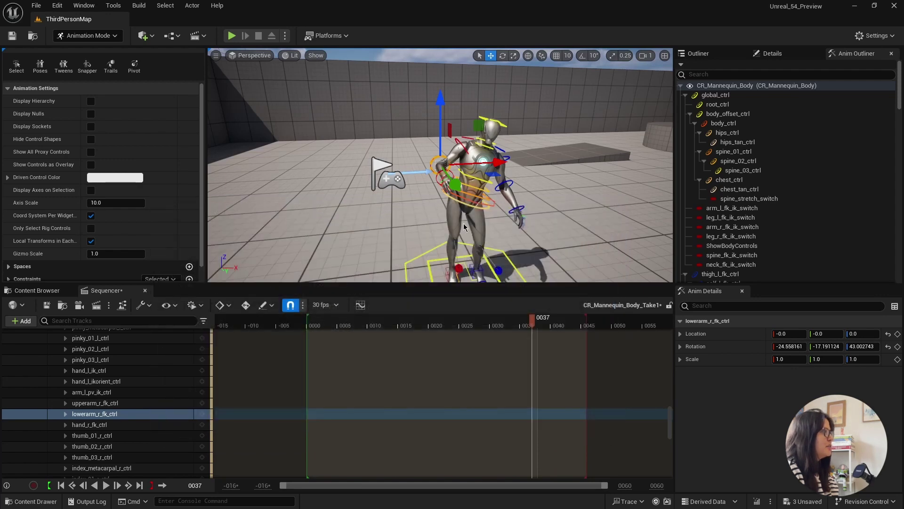
pyautogui.click(412, 189)
pyautogui.click(432, 157)
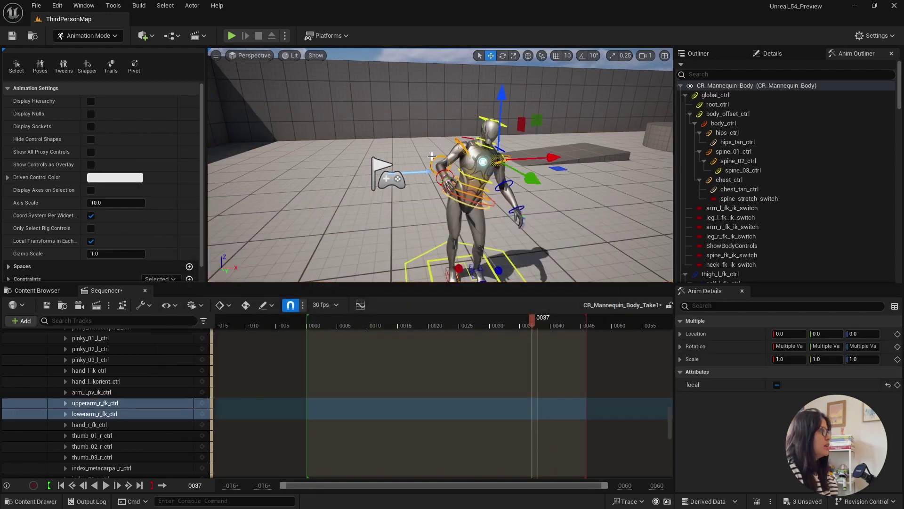
pyautogui.keyDown('alt'); pyautogui.moveTo(558, 192); pyautogui.dragTo(568, 231); pyautogui.keyUp('alt')
pyautogui.click(507, 181)
# Drag upperarm_l_fk_ctrl with the new gizmo's plane handle, undo twice, and reset its location to 0, 0, 0
pyautogui.keyDown('alt'); pyautogui.moveTo(567, 231); pyautogui.dragTo(504, 192); pyautogui.keyUp('alt')
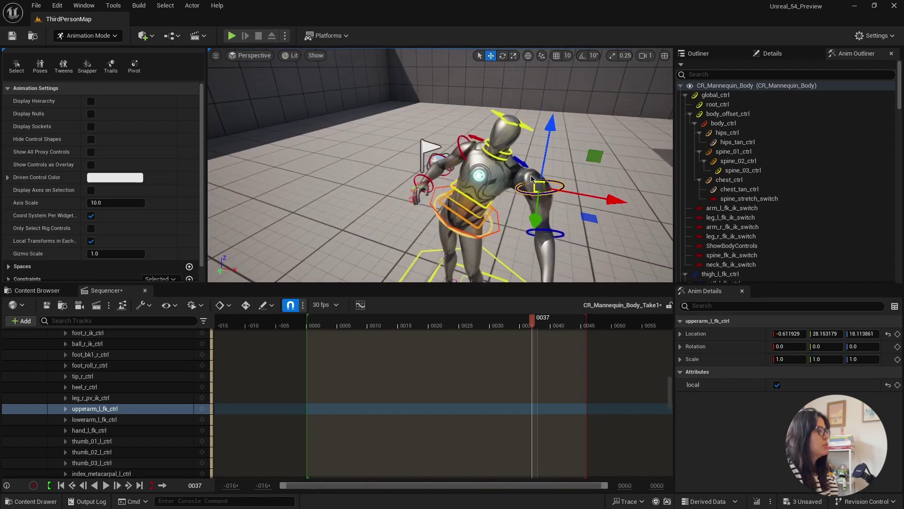
pyautogui.moveTo(577, 189)
pyautogui.keyDown('alt'); pyautogui.mouseDown()
pyautogui.moveTo(590, 177)
pyautogui.moveTo(576, 179)
pyautogui.mouseUp(); pyautogui.keyUp('alt')
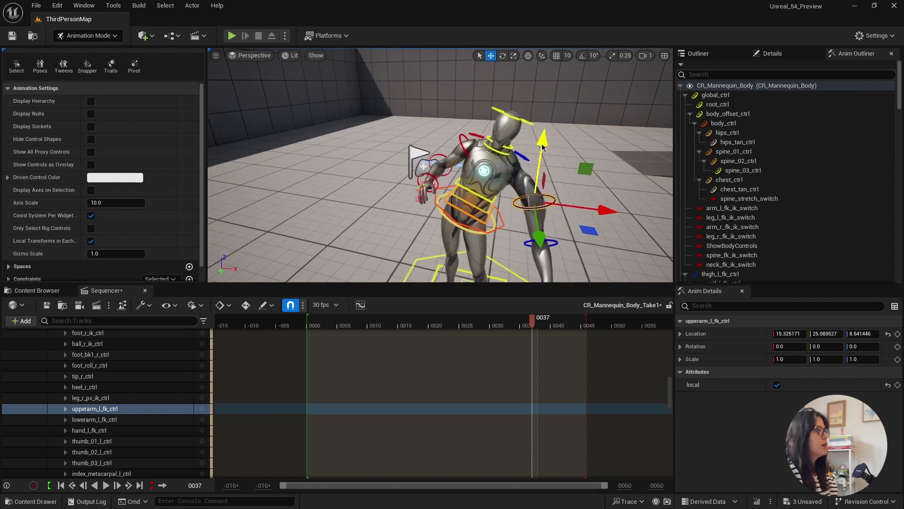
pyautogui.hotkey('ctrl', 'z')
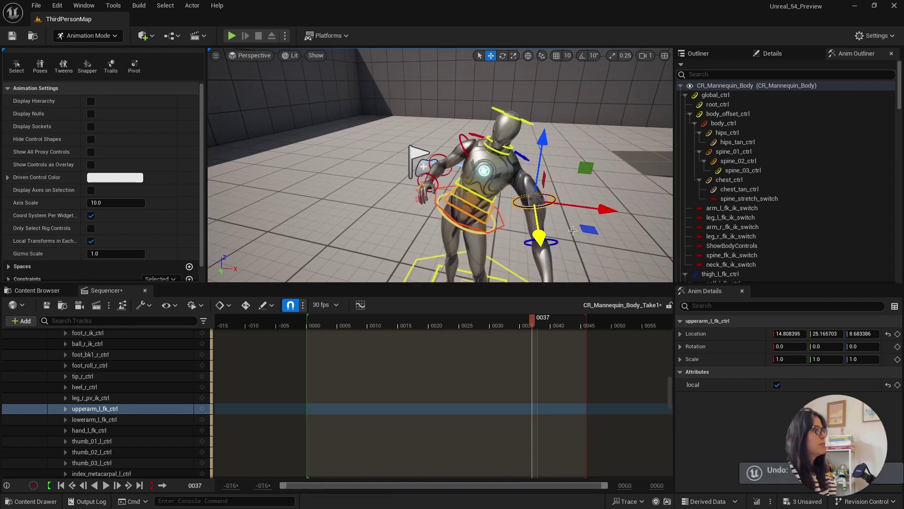
pyautogui.hotkey('ctrl', 'z')
pyautogui.hotkey('ctrl', 'z')
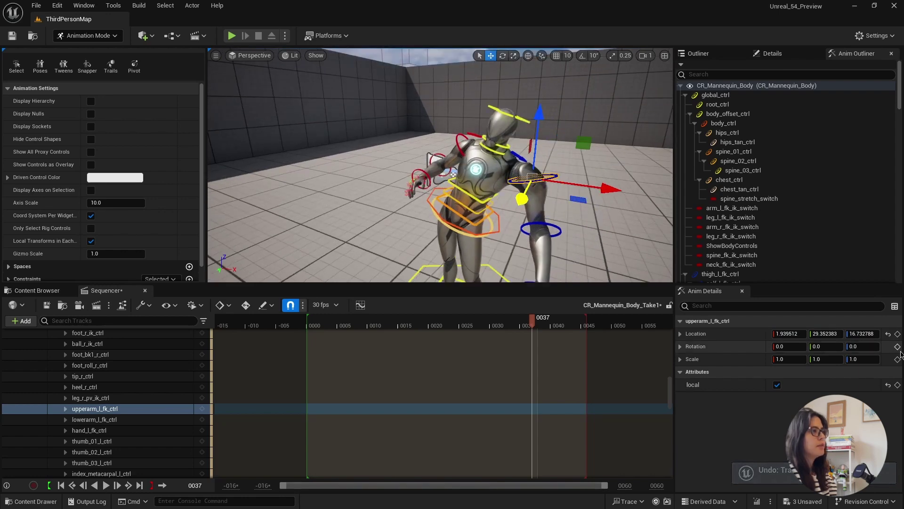
pyautogui.click(888, 334)
# Rotate upperarm_l_fk_ctrl, swinging the left upper arm down to the side
pyautogui.press('e')
pyautogui.moveTo(575, 205); pyautogui.dragTo(575, 204, button='right')
pyautogui.moveTo(412, 158); pyautogui.dragTo(513, 179, button='right')
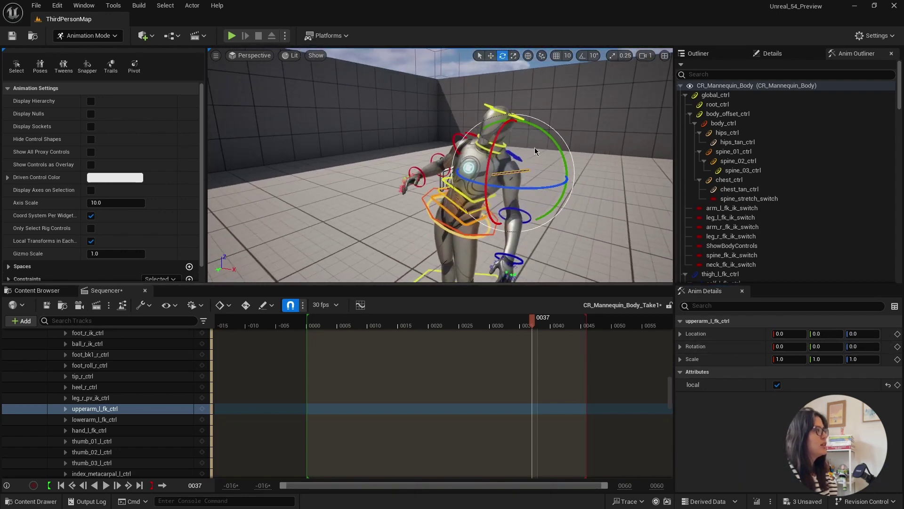
pyautogui.moveTo(513, 179); pyautogui.dragTo(493, 141)
pyautogui.moveTo(494, 140); pyautogui.dragTo(493, 140, button='right')
pyautogui.moveTo(493, 140)
pyautogui.mouseDown()
pyautogui.moveTo(507, 160)
pyautogui.moveTo(506, 143)
pyautogui.mouseUp()
pyautogui.moveTo(538, 187); pyautogui.dragTo(538, 187, button='right')
pyautogui.moveTo(538, 187); pyautogui.dragTo(527, 161)
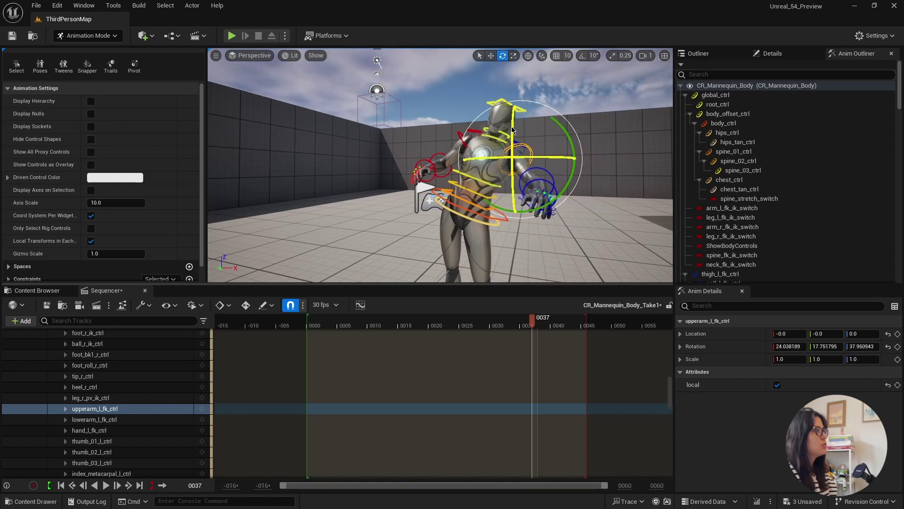
pyautogui.moveTo(512, 128); pyautogui.dragTo(526, 177)
pyautogui.moveTo(564, 133); pyautogui.dragTo(582, 213)
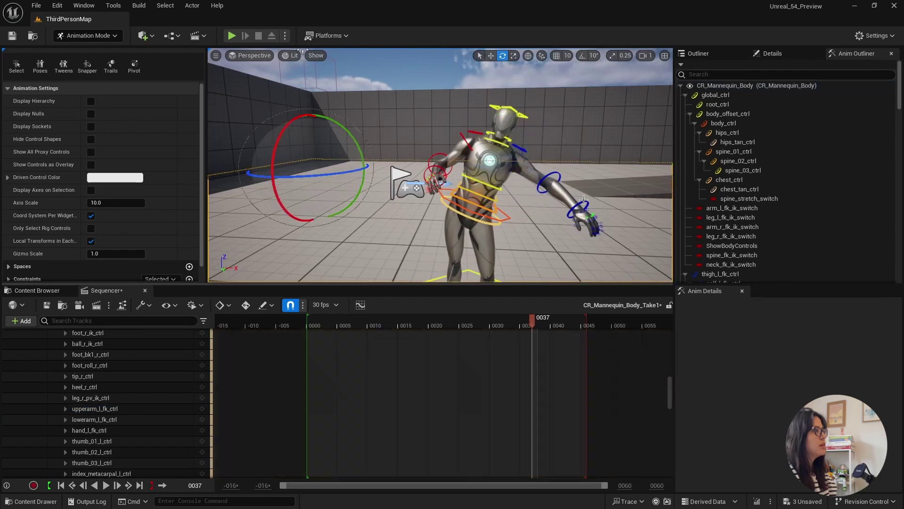
# Select hand_l_fk_ctrl, turn the left hand, and scroll the track list back to the top
pyautogui.click(583, 210)
pyautogui.press('f')
pyautogui.moveTo(457, 151); pyautogui.dragTo(436, 131)
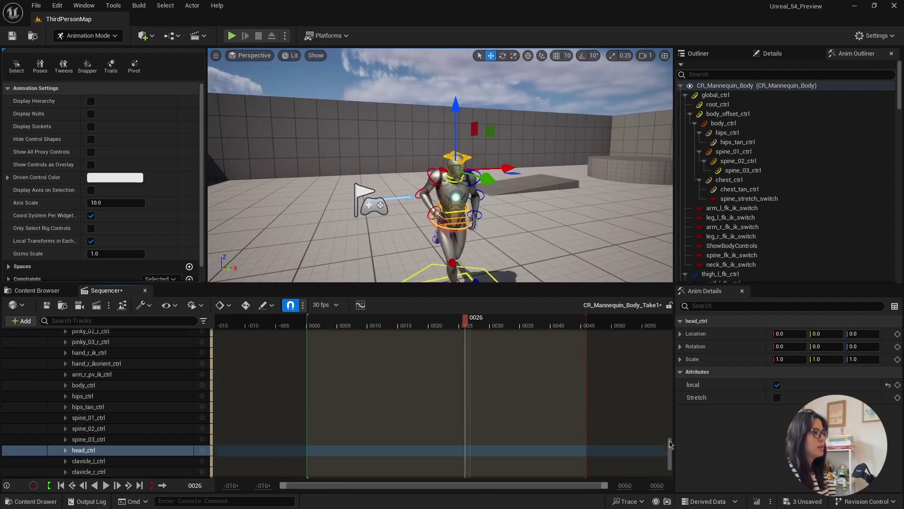
pyautogui.moveTo(670, 427); pyautogui.dragTo(669, 330)
# Turn on the 'Selected Control Rig Controls' track filter for CR_Mannequin_Body
pyautogui.click(161, 332)
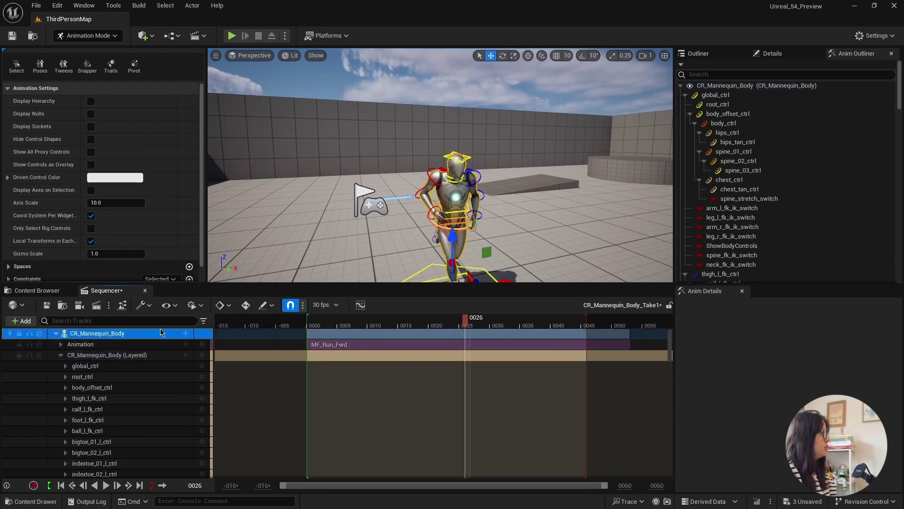
pyautogui.click(204, 321)
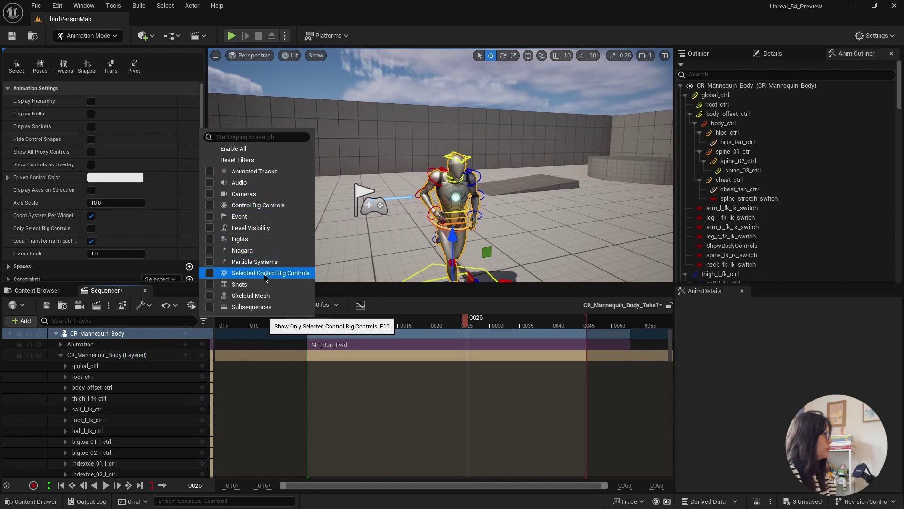
pyautogui.click(210, 273)
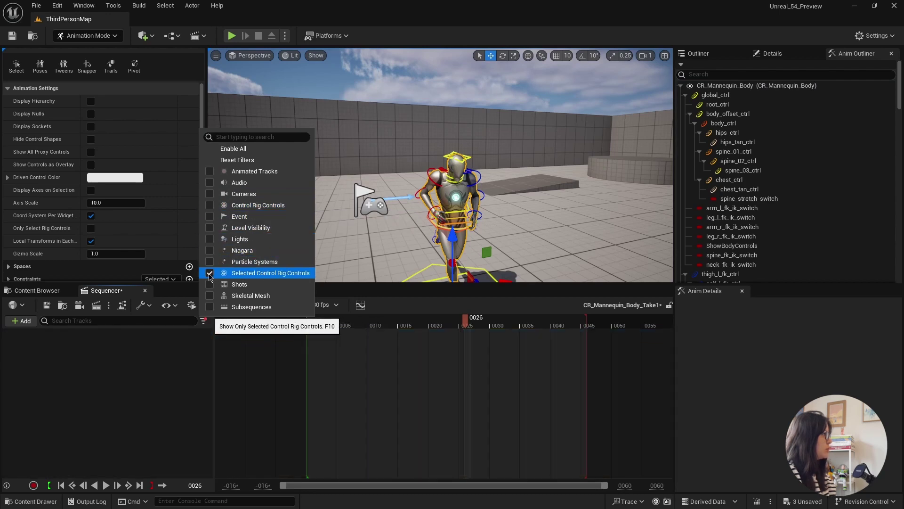
# Select the left upper arm, lower arm and hand FK controls, test a rotation, undo, and go to frame 7
pyautogui.moveTo(501, 233); pyautogui.dragTo(501, 233, button='middle')
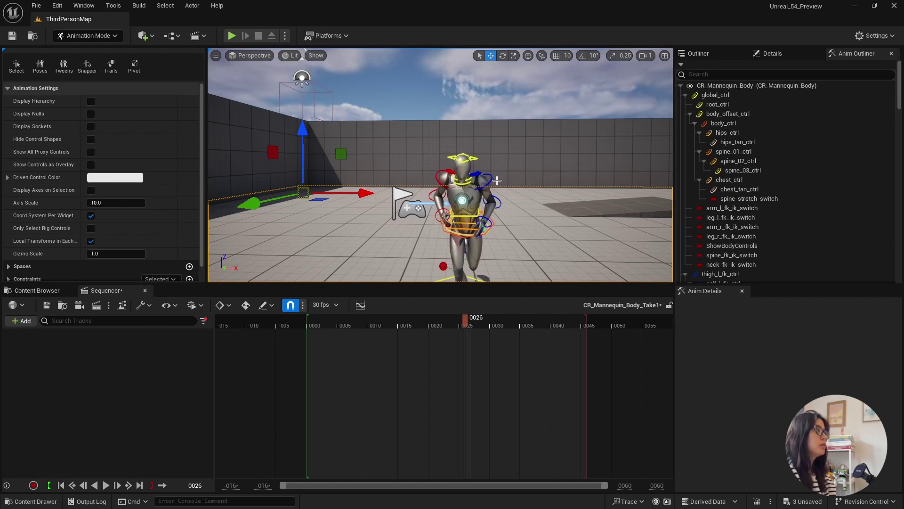
pyautogui.click(489, 176)
pyautogui.keyDown('shift'); pyautogui.click(500, 210); pyautogui.keyUp('shift')
pyautogui.keyDown('shift'); pyautogui.click(489, 223); pyautogui.keyUp('shift')
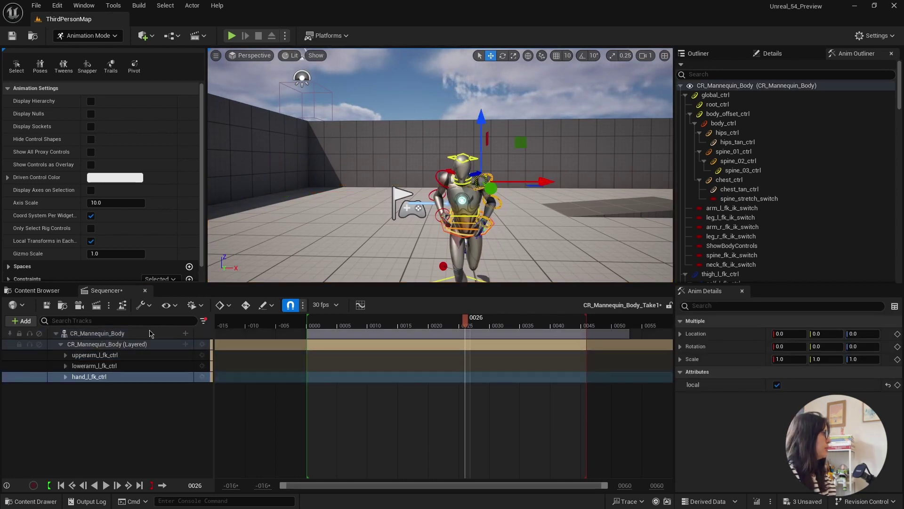
pyautogui.press('e')
pyautogui.moveTo(459, 134); pyautogui.dragTo(426, 183)
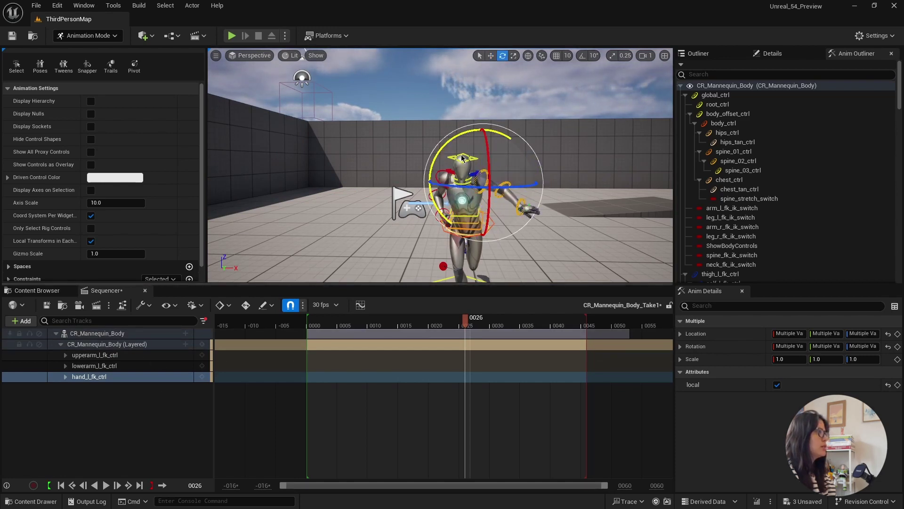
pyautogui.hotkey('ctrl', 'z')
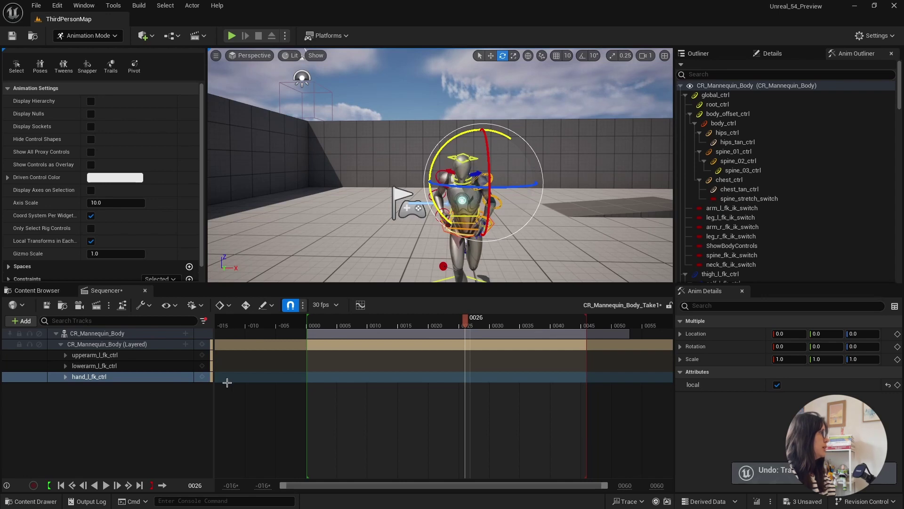
pyautogui.moveTo(450, 327); pyautogui.dragTo(349, 327)
# Key the three left-arm FK controls at frame 7, then select root_ctrl at frame 30
pyautogui.press('s')
pyautogui.click(110, 421)
pyautogui.click(490, 325)
pyautogui.click(718, 105)
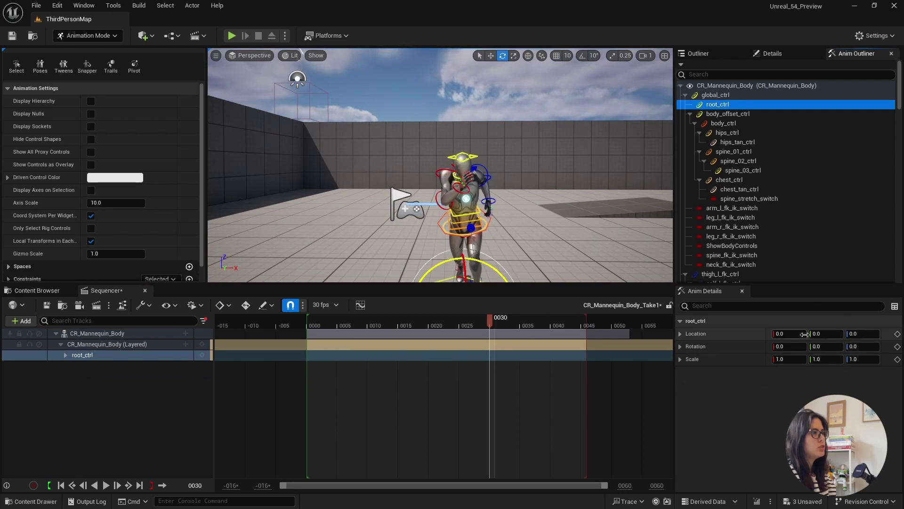
# Key body_ctrl with X rotation -5 at frame 30 and 0 at frame 14, previewing the lean
pyautogui.click(727, 124)
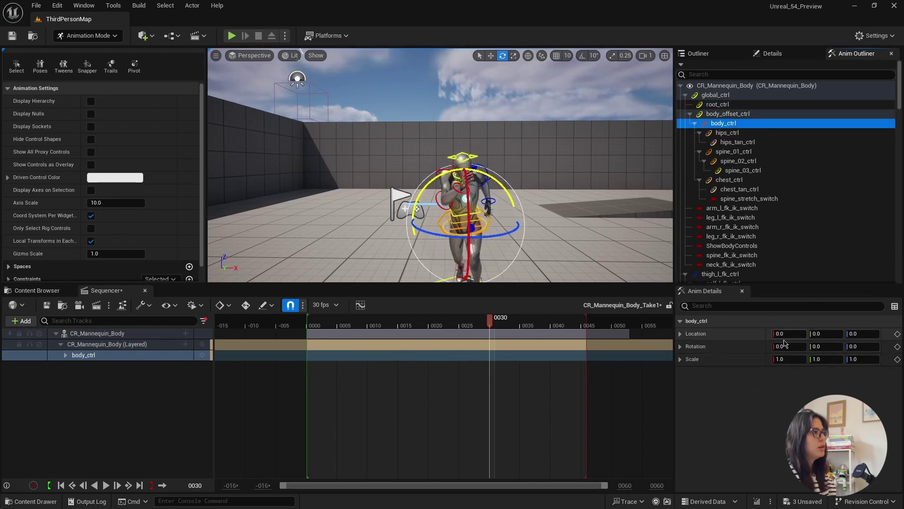
pyautogui.moveTo(788, 347)
pyautogui.mouseDown()
pyautogui.moveTo(819, 346)
pyautogui.moveTo(784, 346)
pyautogui.moveTo(804, 347)
pyautogui.mouseUp()
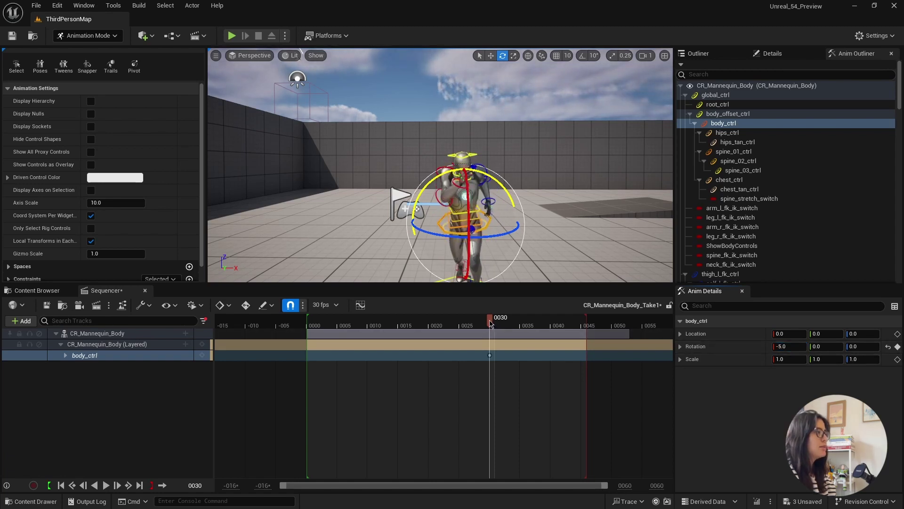
pyautogui.moveTo(487, 323); pyautogui.dragTo(391, 323)
pyautogui.click(898, 346)
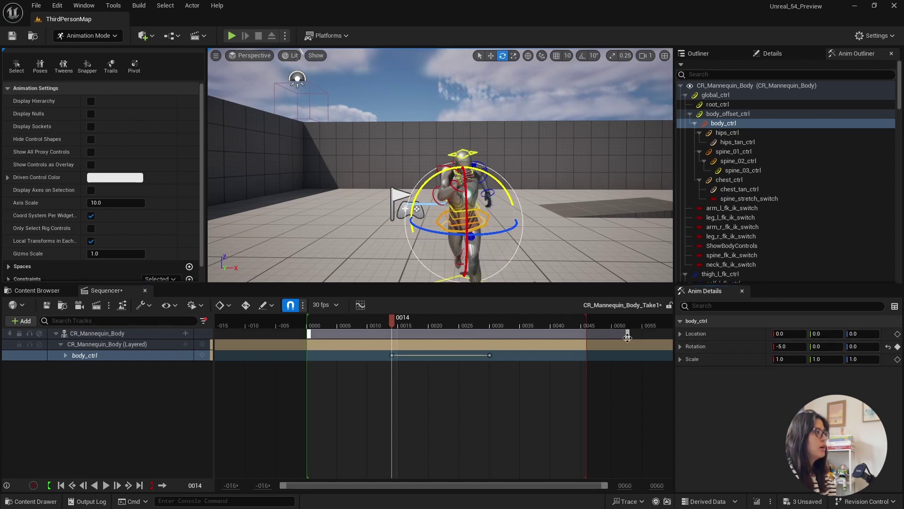
pyautogui.click(888, 346)
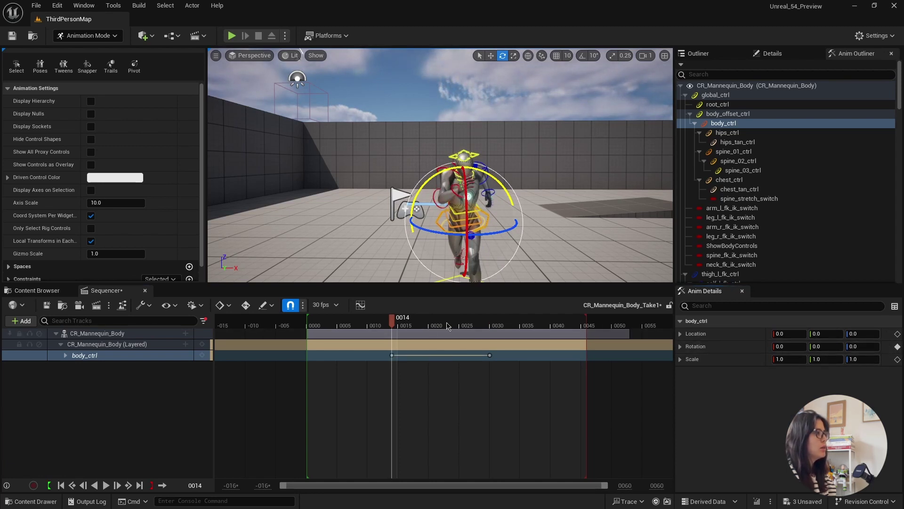
pyautogui.moveTo(386, 323); pyautogui.dragTo(478, 327)
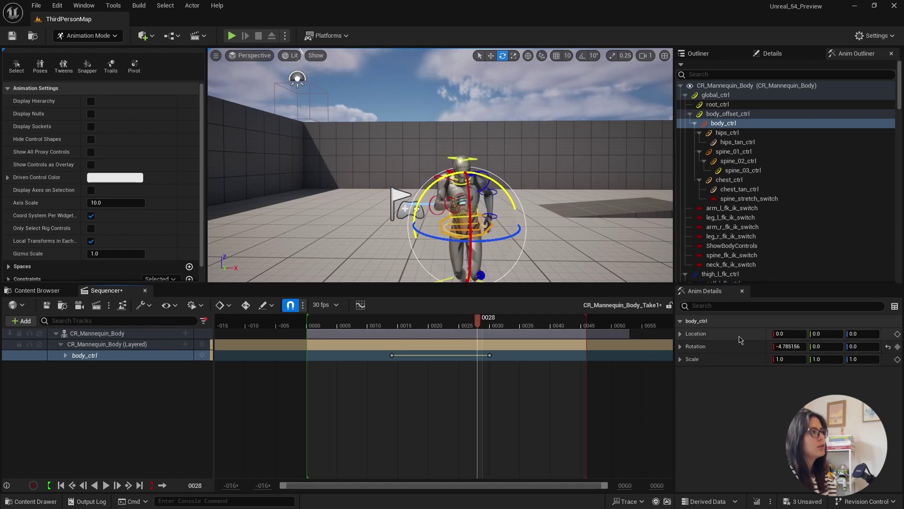
# Select hips_ctrl, arm_l_fk_ik_switch and leg_l_fk_ik_switch in the Anim Outliner
pyautogui.click(728, 133)
pyautogui.click(740, 210)
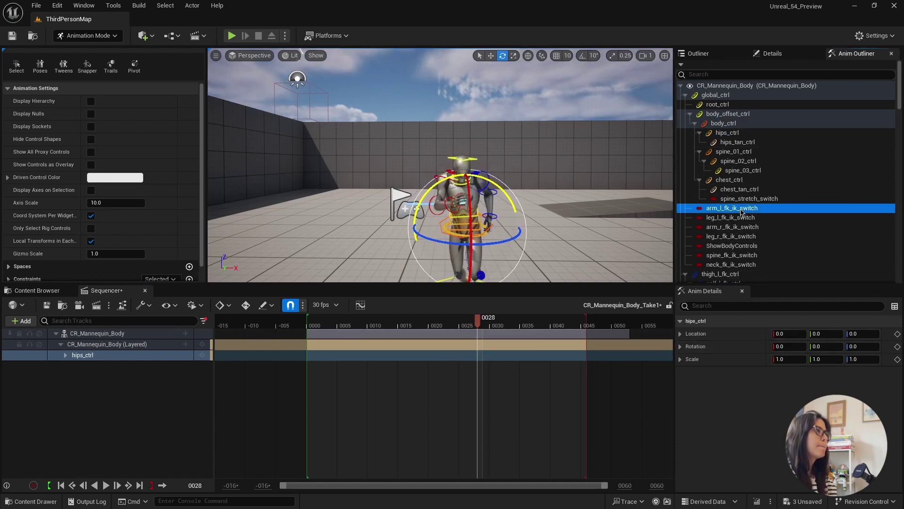
pyautogui.click(742, 218)
# Select global_ctrl in the Anim Outliner to expose its switch attributes in Anim Details
pyautogui.click(746, 257)
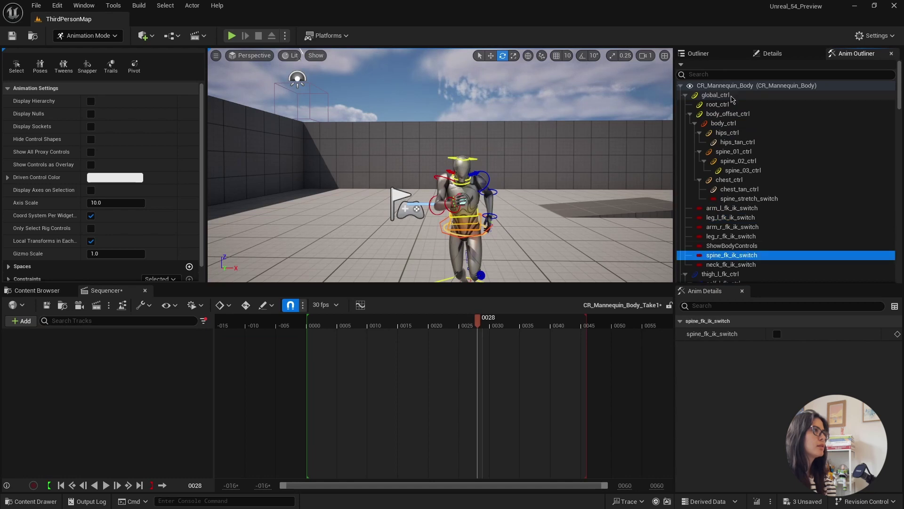
pyautogui.click(725, 96)
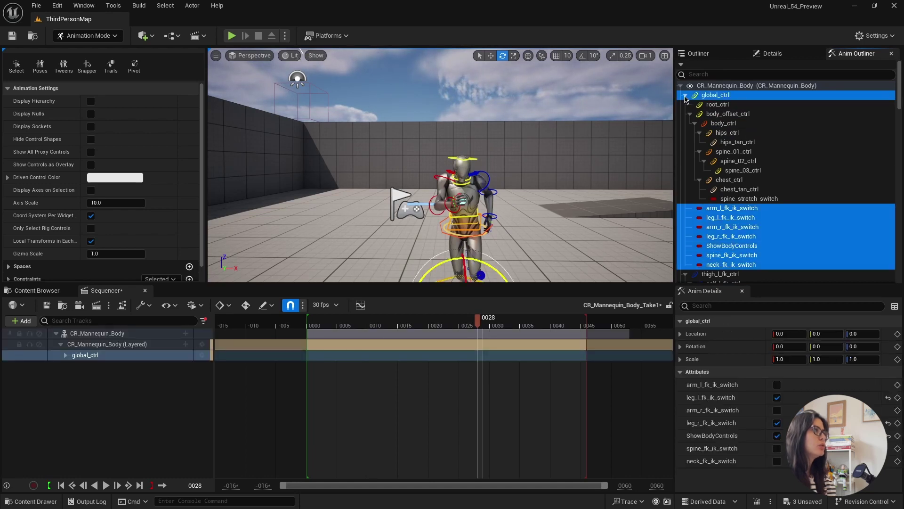
pyautogui.click(723, 95)
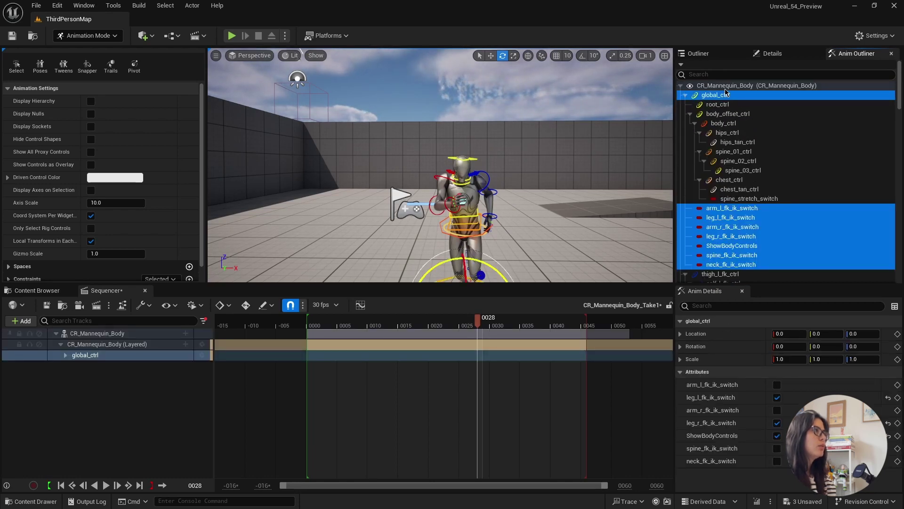
pyautogui.click(725, 87)
pyautogui.click(708, 96)
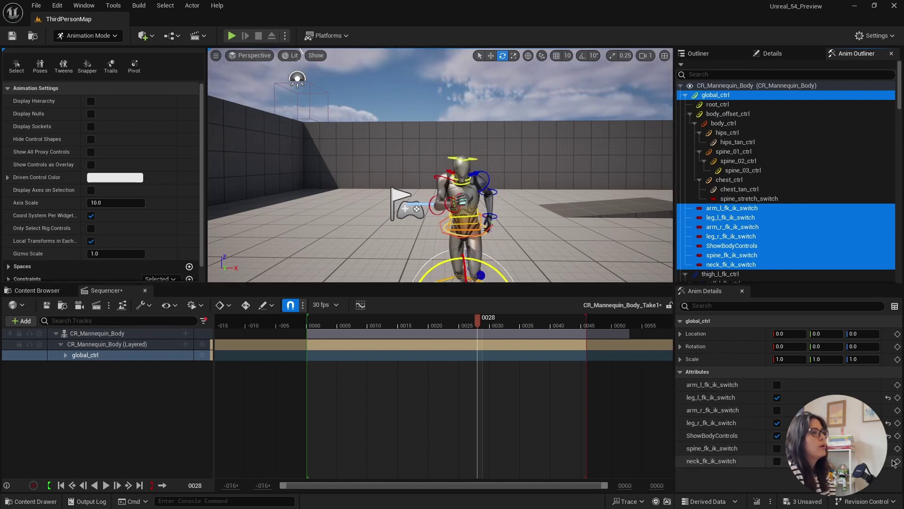
# Toggle global_ctrl's ShowBodyControls checkbox on and off, then flip the leg_l_fk_ik_switch attribute
pyautogui.click(777, 435)
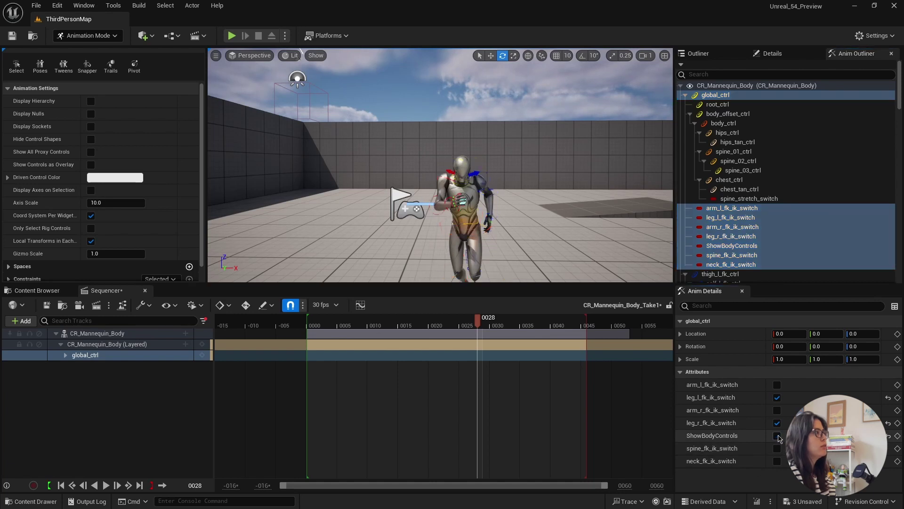
pyautogui.click(777, 436)
pyautogui.click(777, 435)
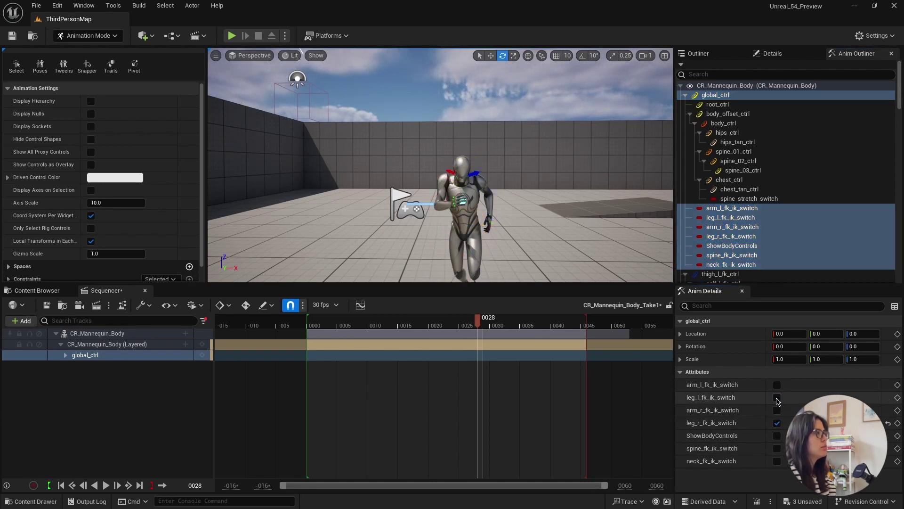
pyautogui.click(777, 398)
pyautogui.click(777, 385)
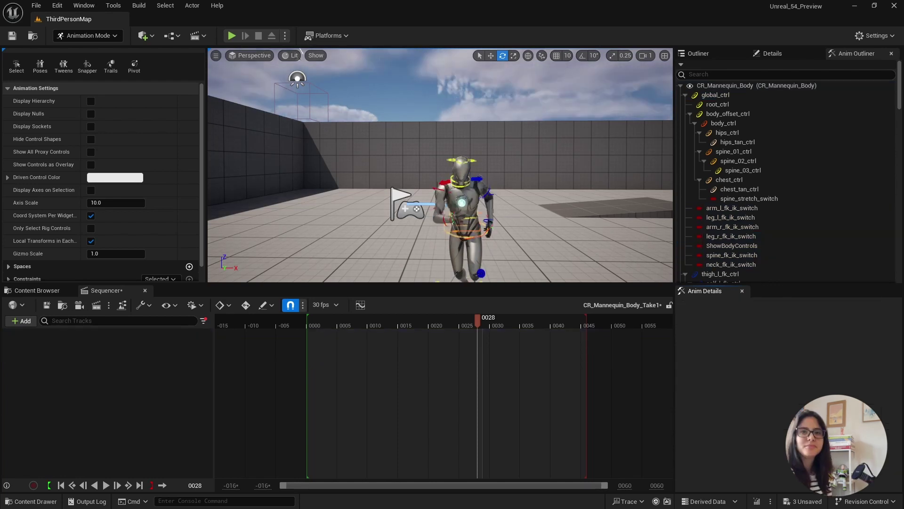